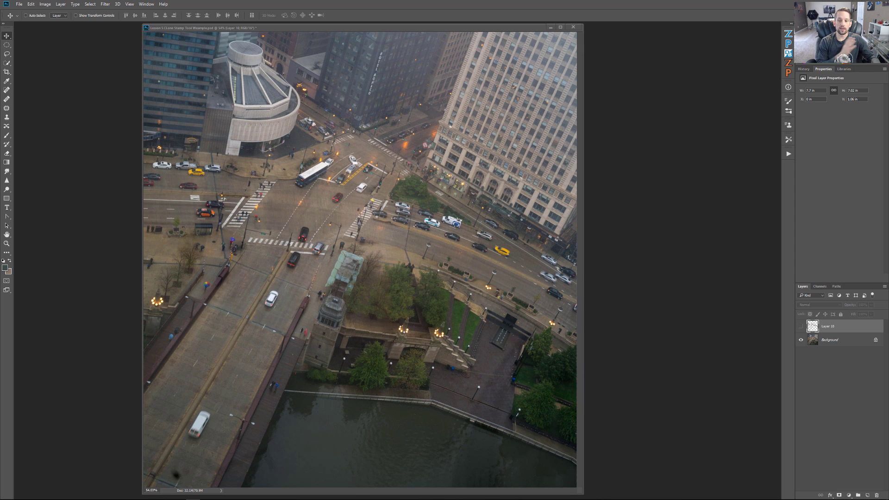
- Toggle the car-free Layer 10 on and off to compare, then switch to the follow-along photo
left_click(802, 327)
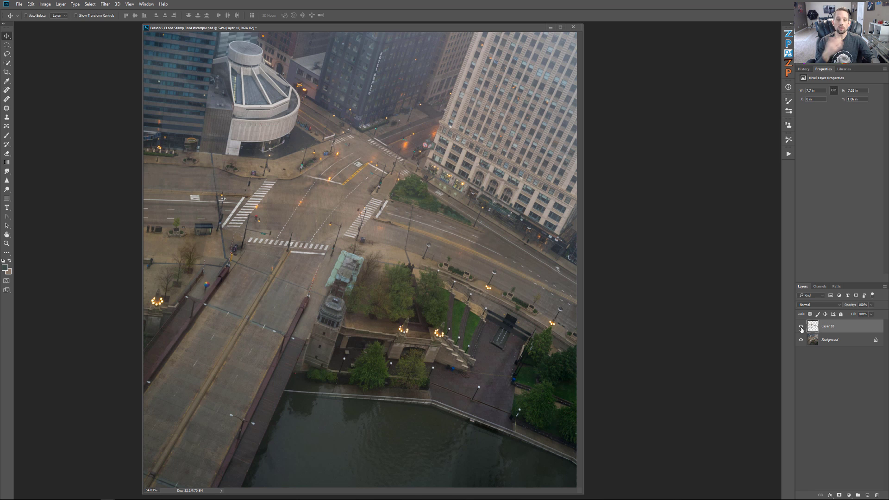
left_click(801, 328)
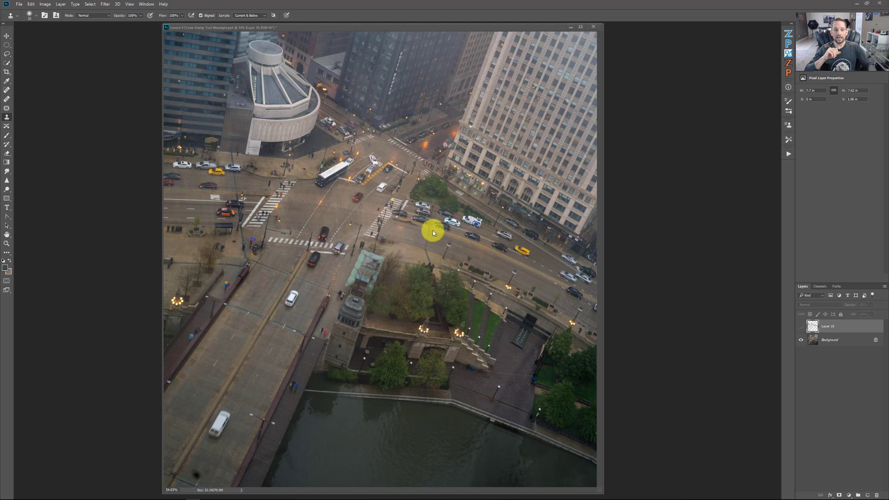
left_click(802, 328)
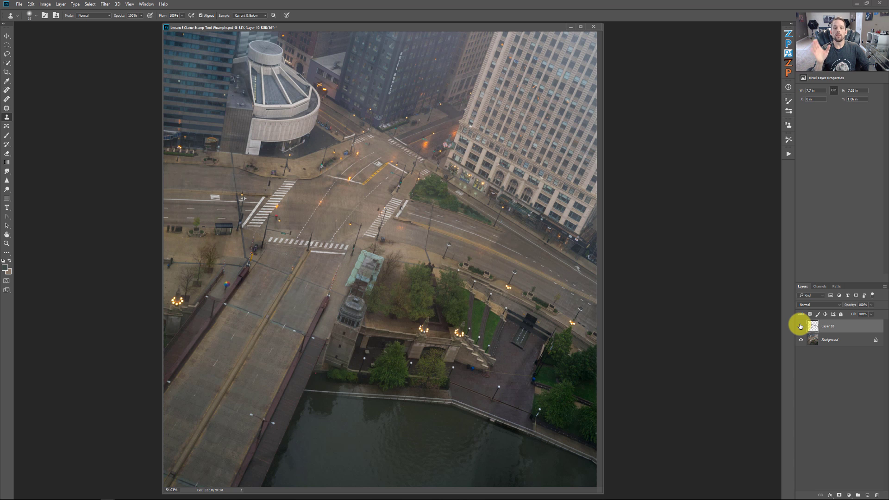
left_click(801, 327)
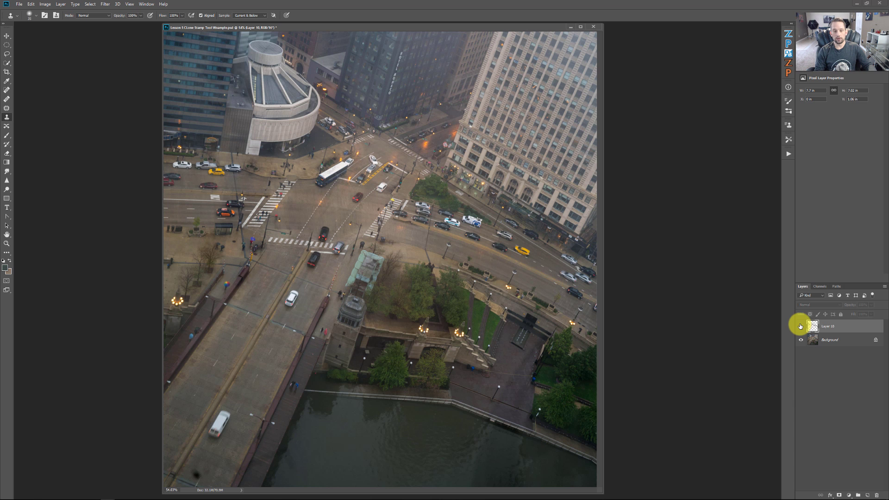
left_click(572, 27)
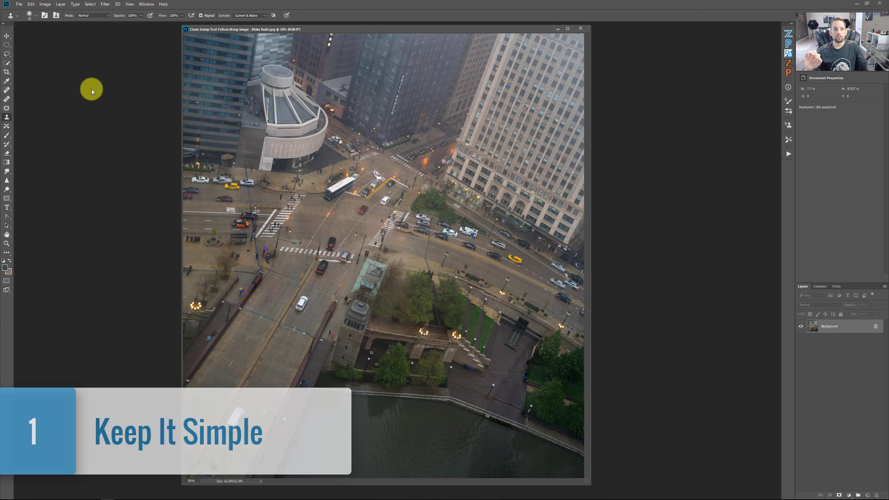
- Give the clone brush the Soft Round preset and keep its blend mode at Normal
left_click(31, 17)
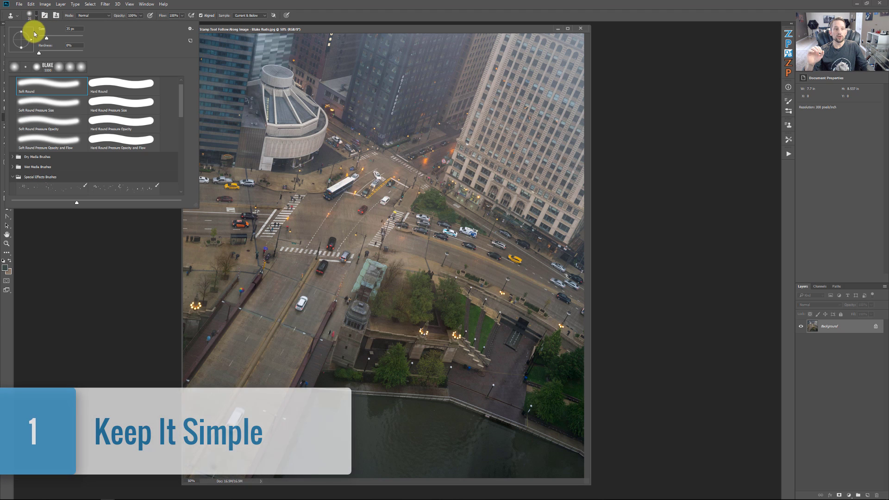
left_click(29, 83)
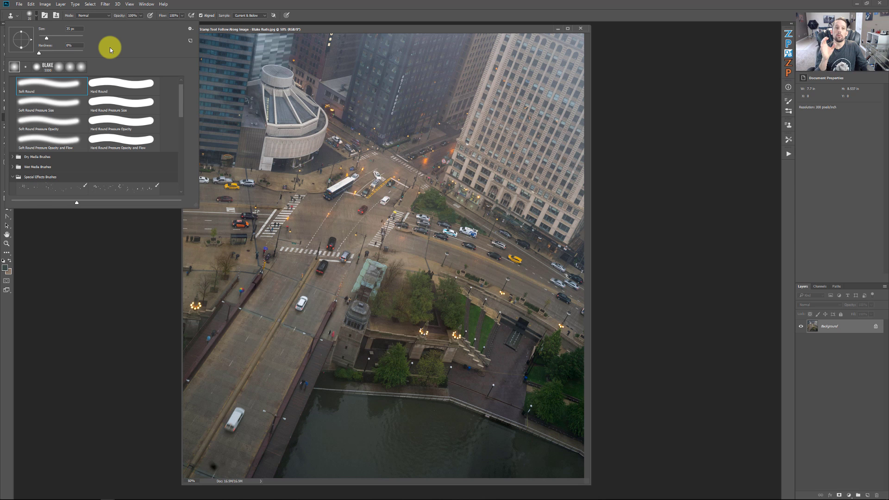
left_click(45, 16)
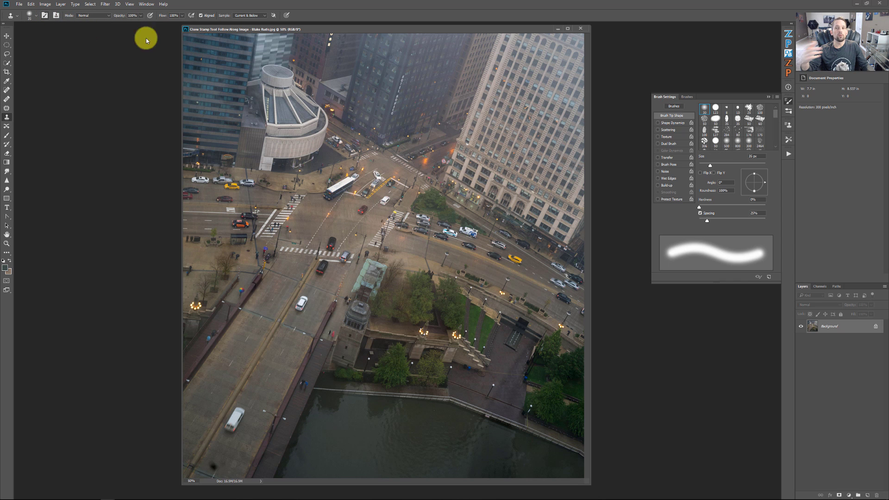
left_click(767, 98)
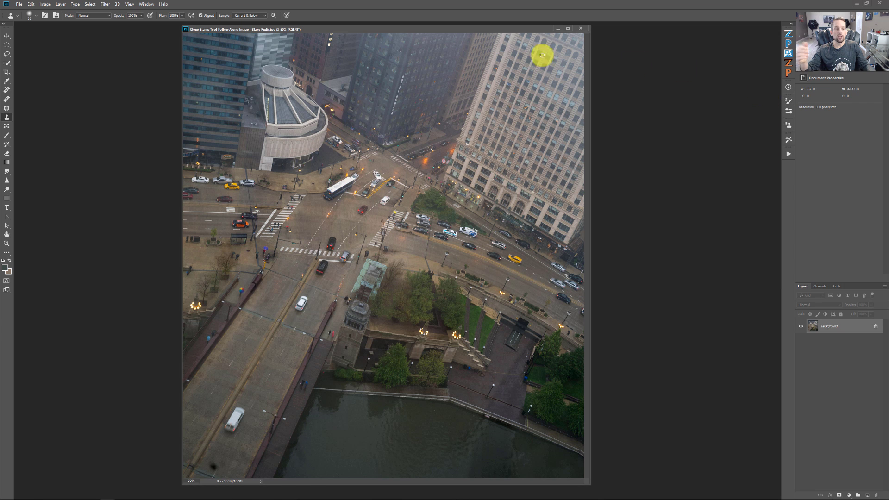
left_click(88, 16)
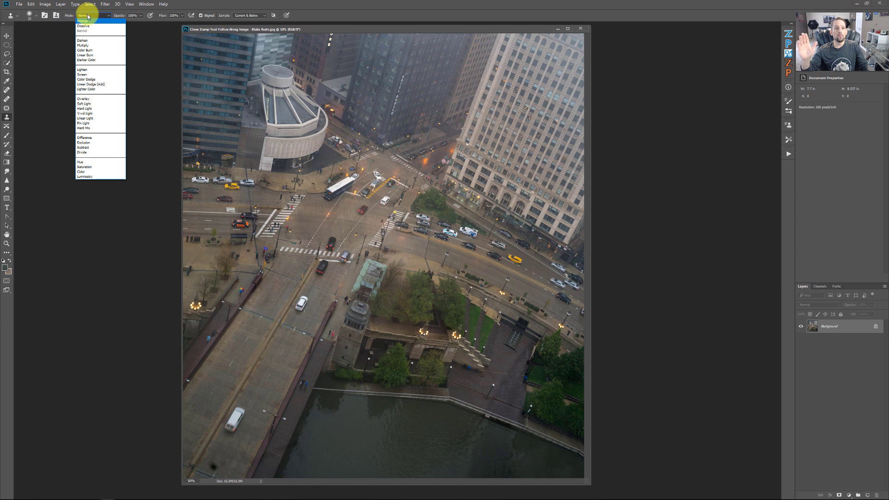
left_click(85, 23)
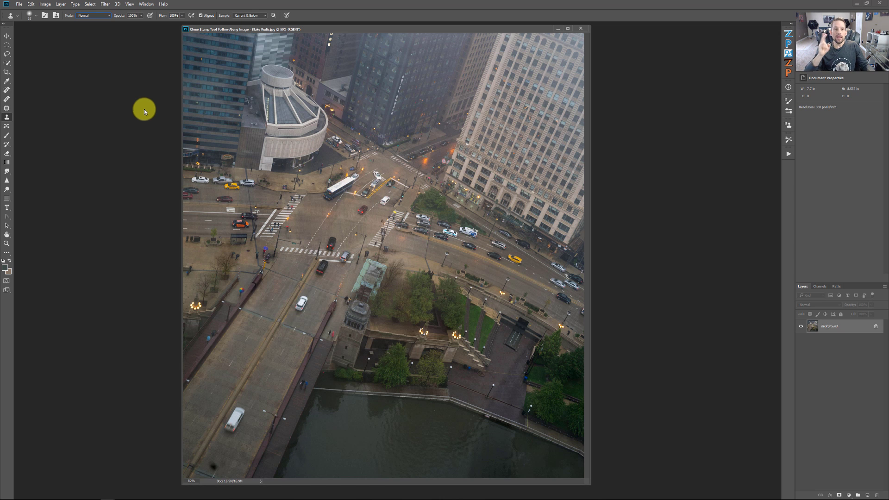
- Set Sample to Current & Below and add a new layer named 'Clone Stamps' above Background
left_click(252, 16)
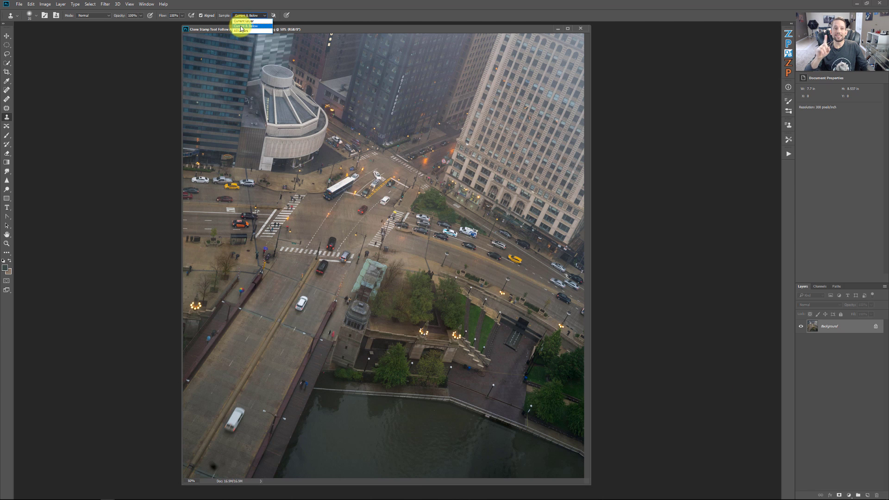
left_click(241, 26)
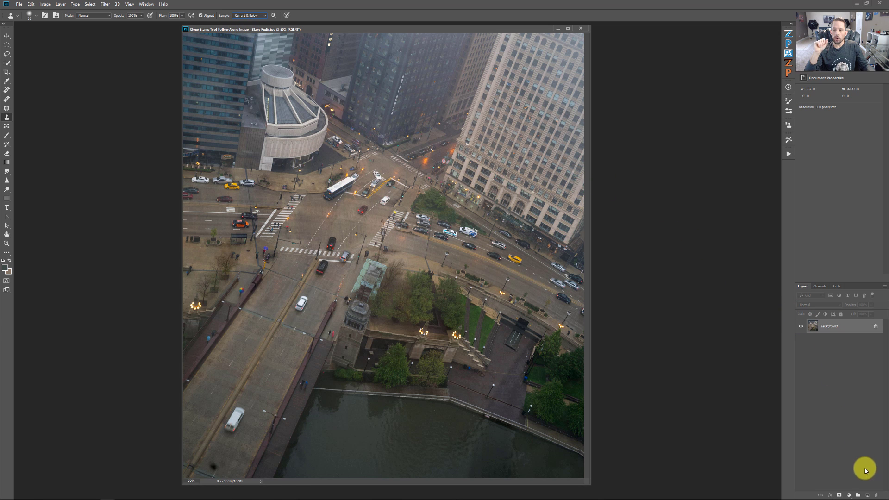
left_click(869, 497)
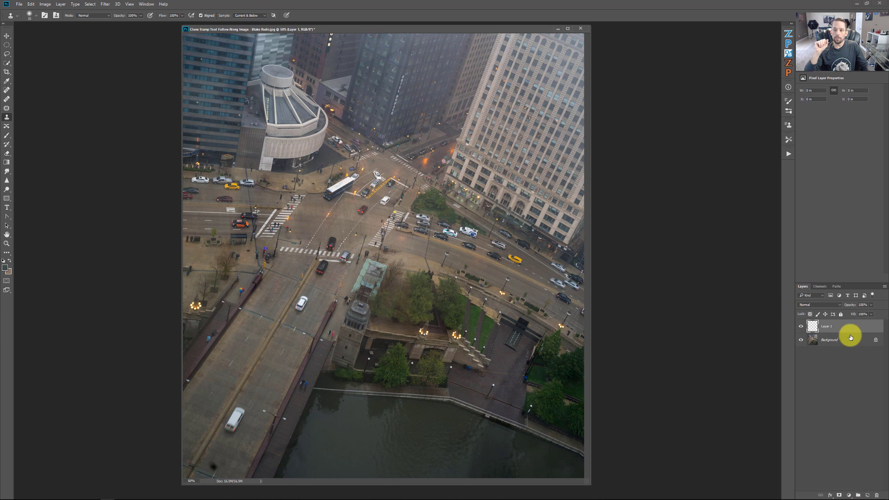
double_click(826, 330)
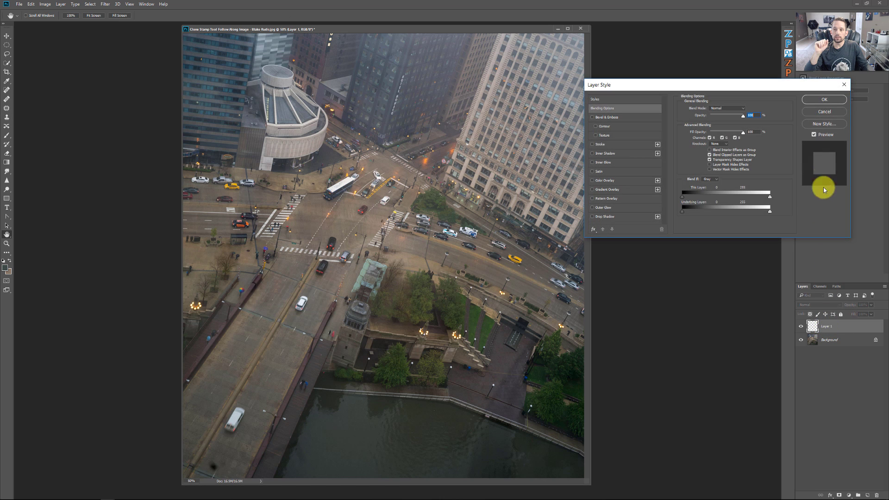
left_click(824, 111)
double_click(826, 327)
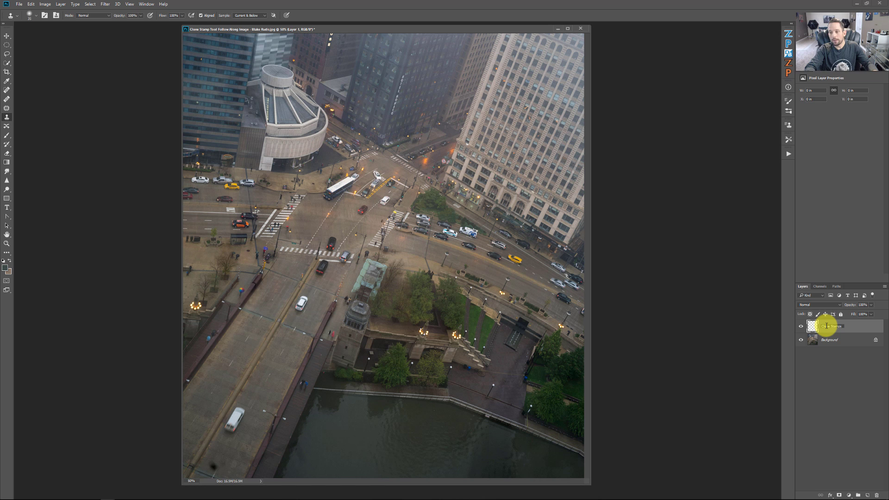
key("Return")
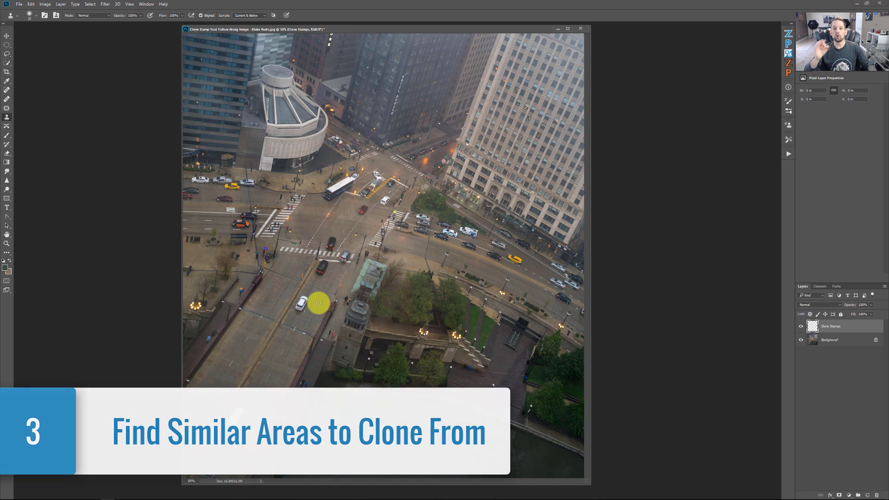
- Zoom in on the white car, enlarge the clone brush to 60, sample nearby road and cover the car's front
mouse_move(304, 304)
left_mouse_down()
mouse_move(357, 318)
mouse_move(395, 276)
mouse_move(401, 195)
mouse_move(358, 229)
left_mouse_up()
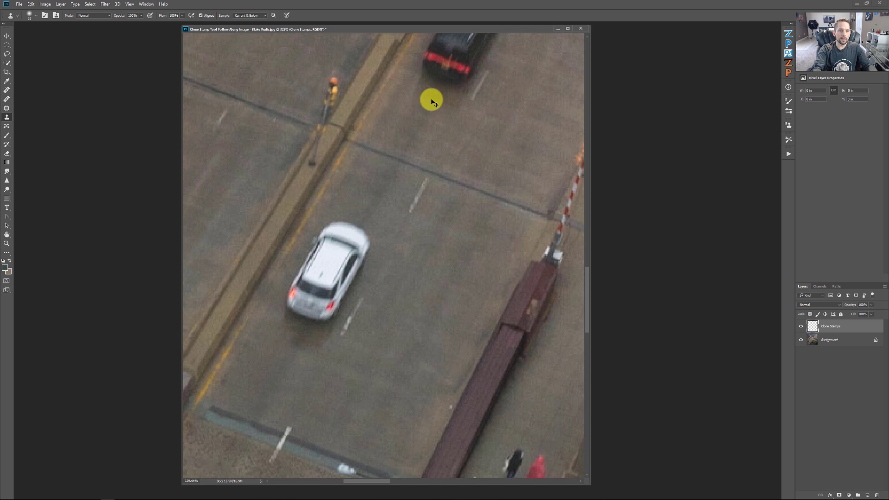
key("v")
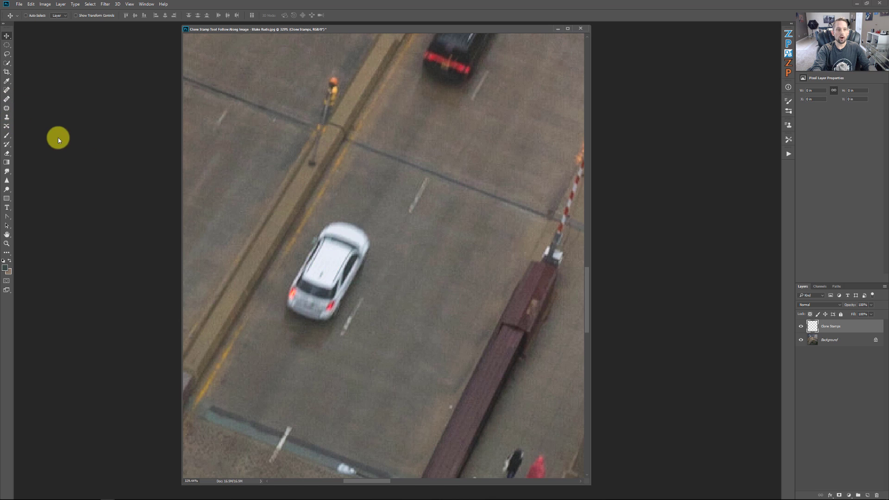
left_click(7, 119)
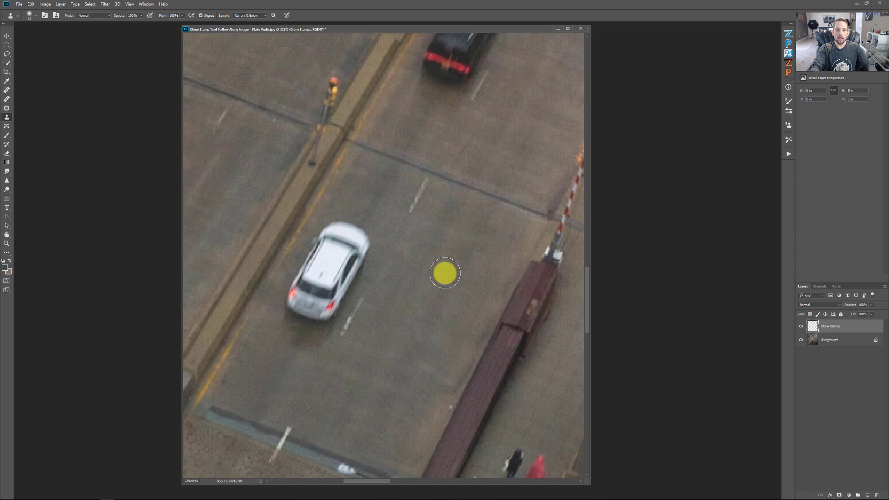
key("bracketright")
key("bracketright")
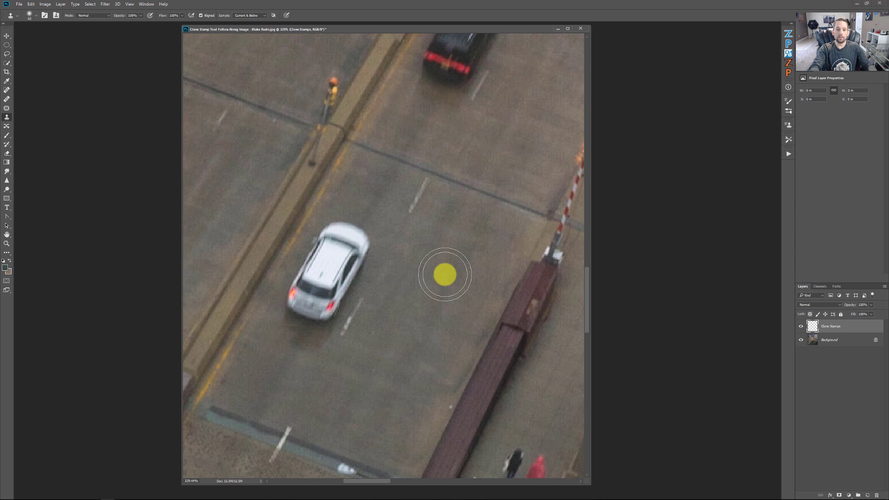
left_click(470, 305, "alt")
mouse_move(358, 238)
left_mouse_down()
mouse_move(343, 238)
mouse_move(329, 256)
left_mouse_up()
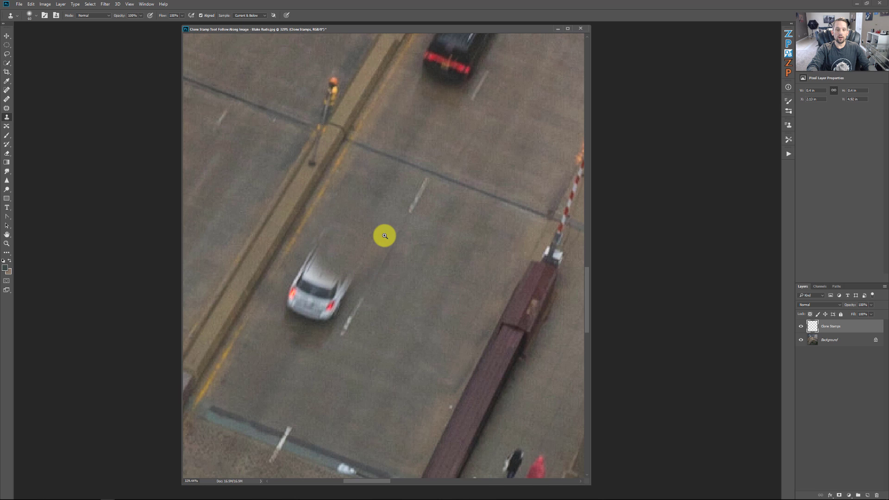
left_click_drag(385, 234, 348, 218)
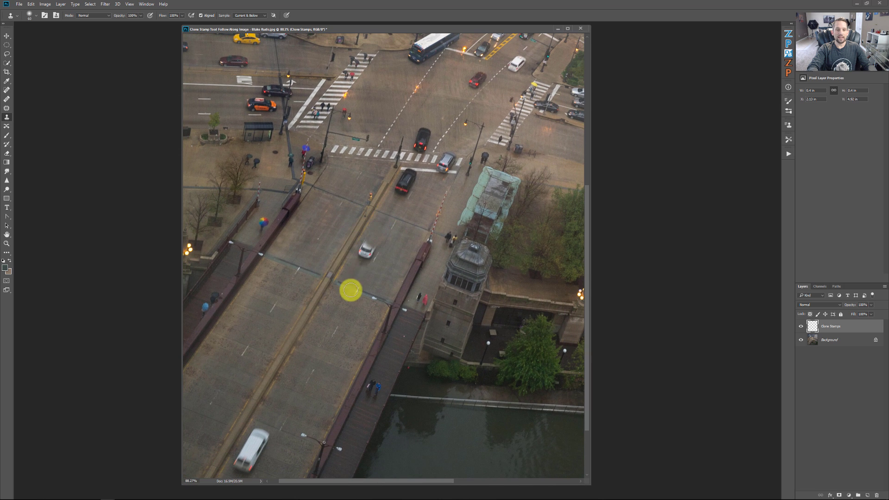
- Zoom back in on the white car and undo the earlier clone strokes in History
left_click_drag(371, 238, 505, 216)
left_click(798, 78)
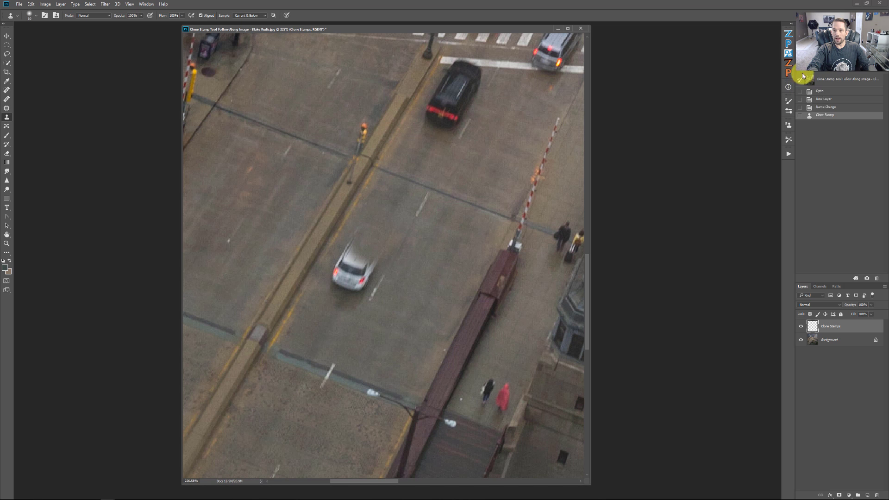
left_click(822, 107)
scroll(382, 258, "up", 3)
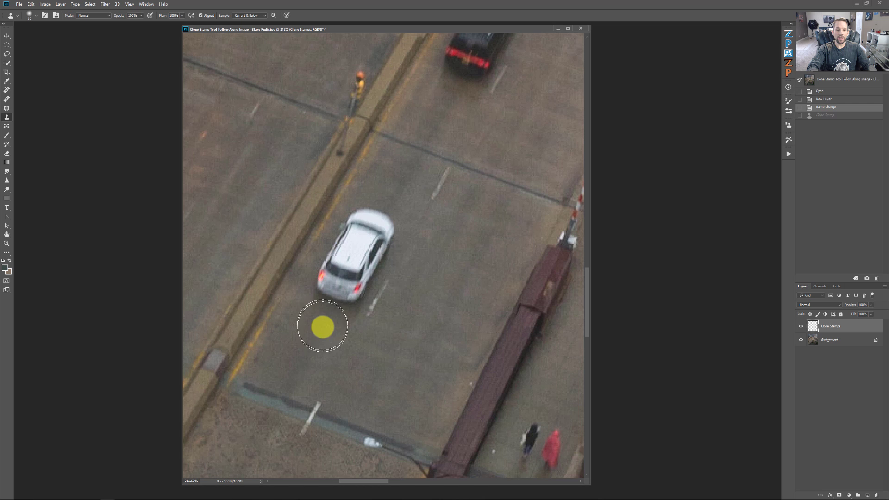
- Clone road texture over the white car's rear, roof and remaining body, hiding the dark mark
left_click(334, 304)
left_click(341, 288)
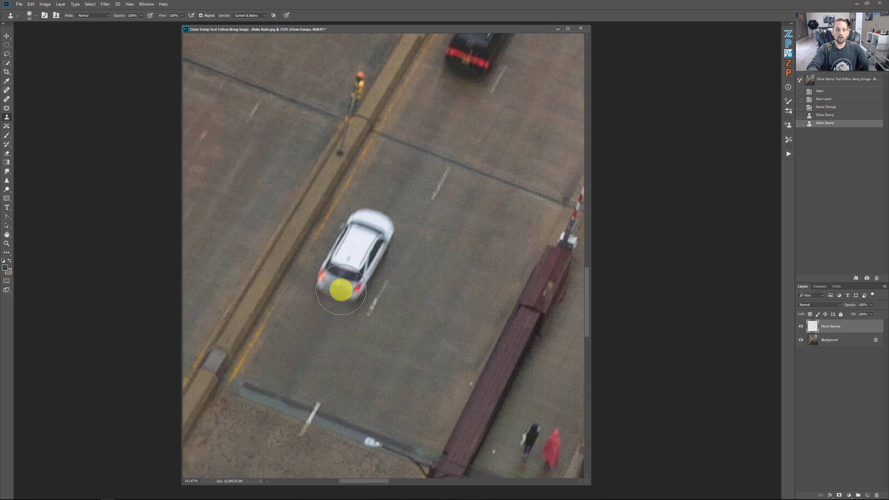
left_click(334, 284)
left_click(348, 283)
left_click(357, 256)
left_click(366, 248)
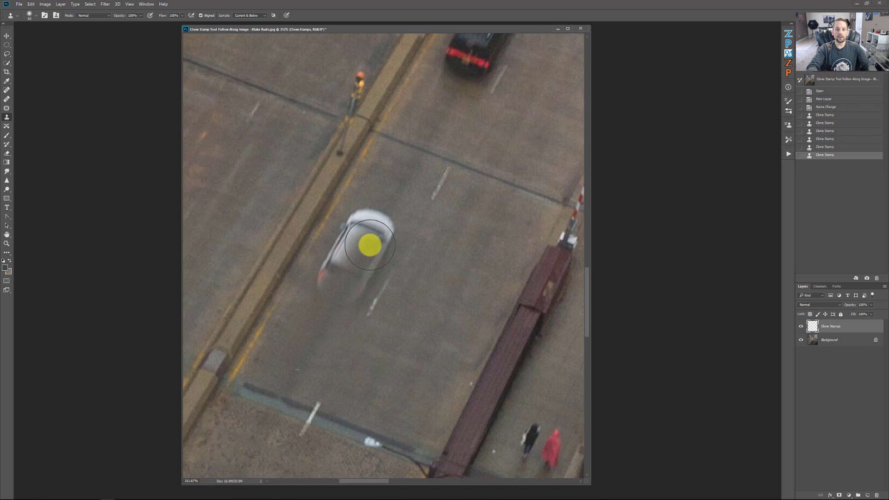
left_click(370, 245)
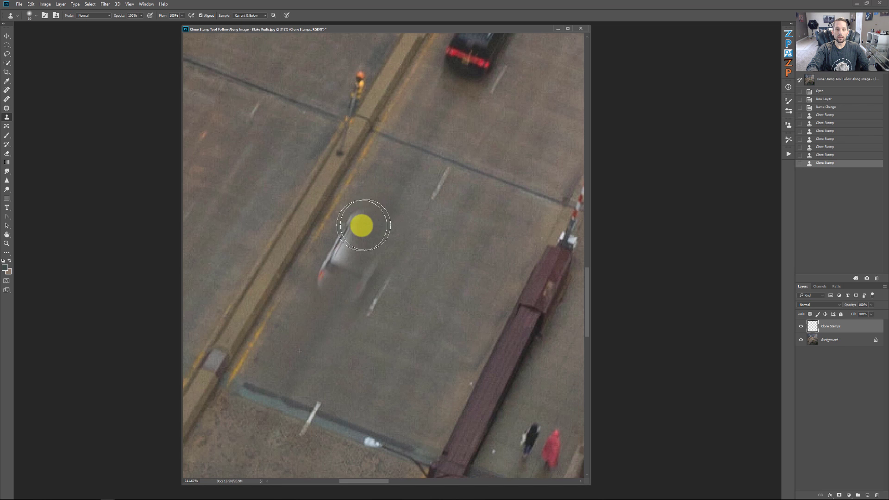
mouse_move(346, 244)
left_mouse_down()
mouse_move(329, 268)
mouse_move(341, 264)
left_mouse_up()
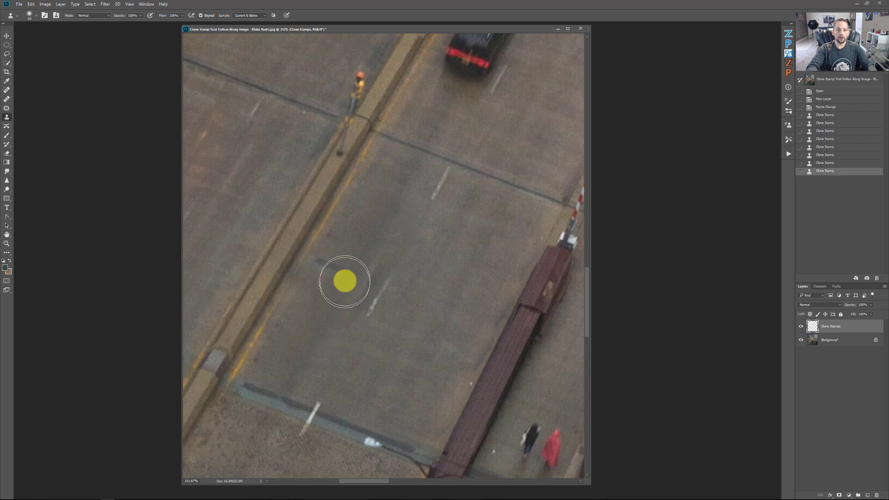
mouse_move(343, 279)
left_mouse_down()
mouse_move(352, 275)
mouse_move(333, 272)
left_mouse_up()
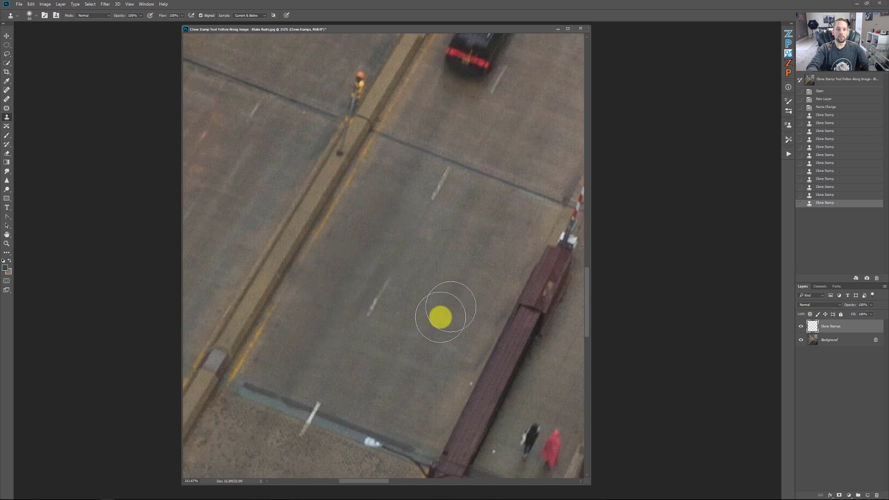
- Resample clean road to blend leftover car traces, undo a stray lane dash, and fit the image
left_click(311, 350, "alt")
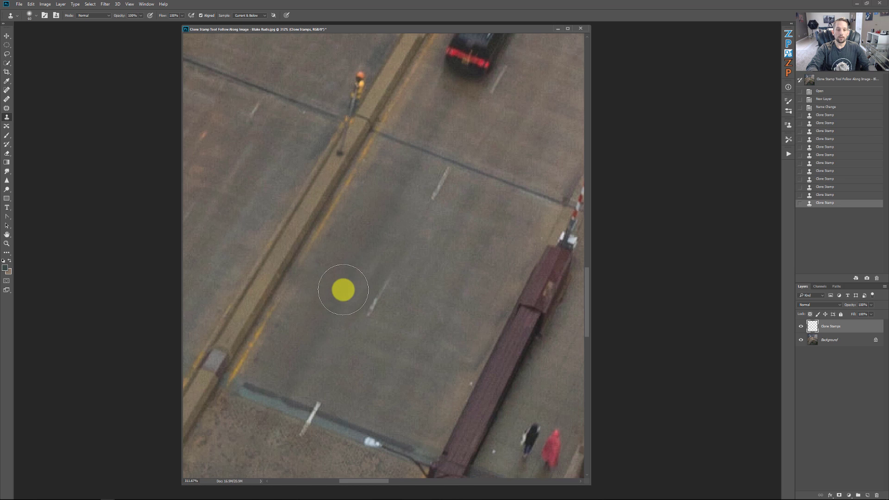
mouse_move(342, 294)
left_mouse_down()
mouse_move(355, 270)
mouse_move(347, 299)
left_mouse_up()
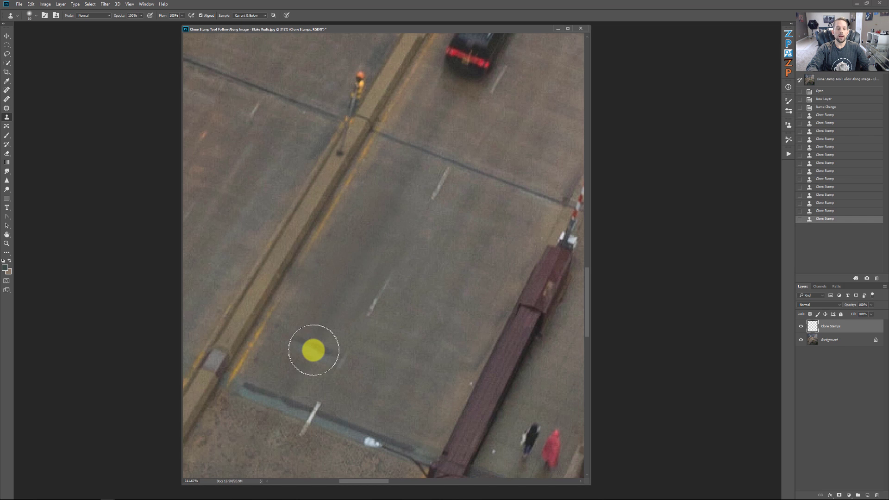
left_click(304, 363, "alt")
mouse_move(398, 243)
left_mouse_down()
mouse_move(353, 290)
mouse_move(389, 280)
mouse_move(359, 310)
left_mouse_up()
left_click(821, 221)
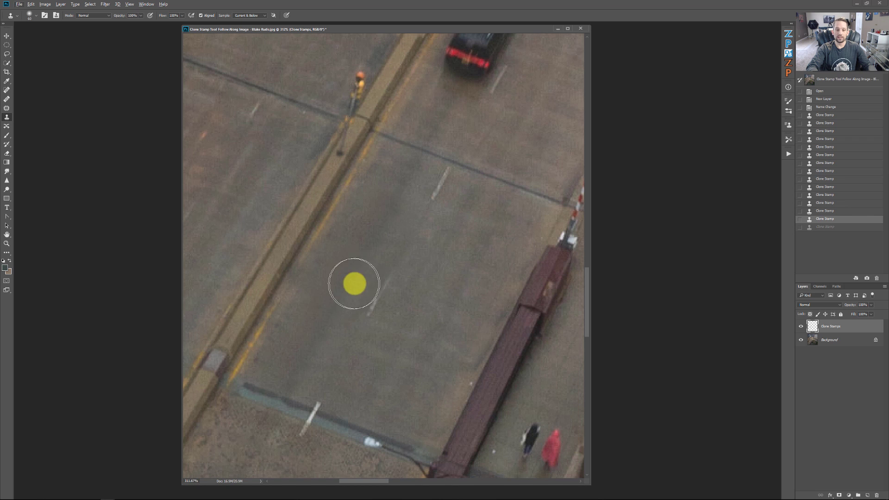
key("ctrl+0")
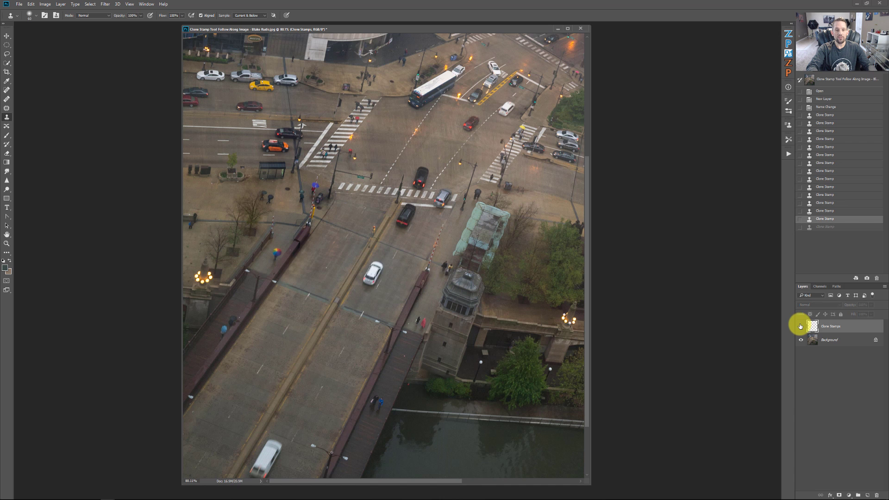
- Show the Clone Stamps layer and, with a smaller brush, clone road over the crosswalk's umbrella walkers
left_click(800, 326)
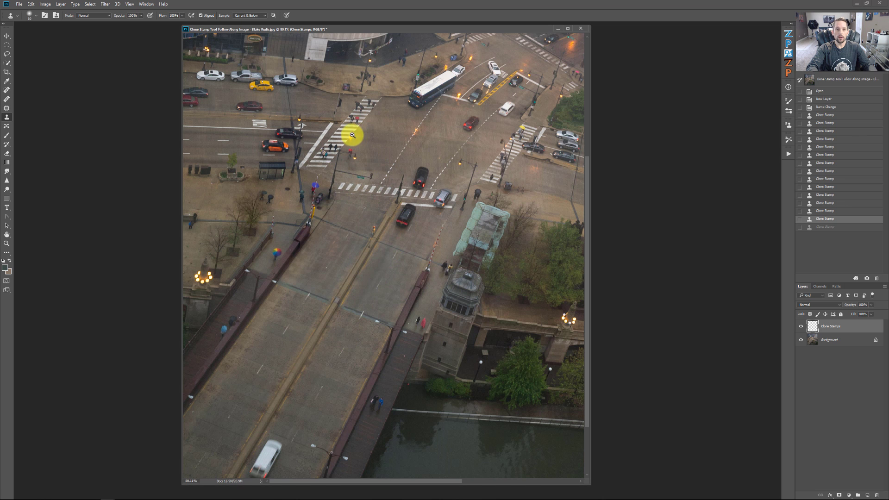
mouse_move(352, 134)
left_mouse_down()
mouse_move(405, 159)
mouse_move(383, 146)
mouse_move(463, 210)
left_mouse_up()
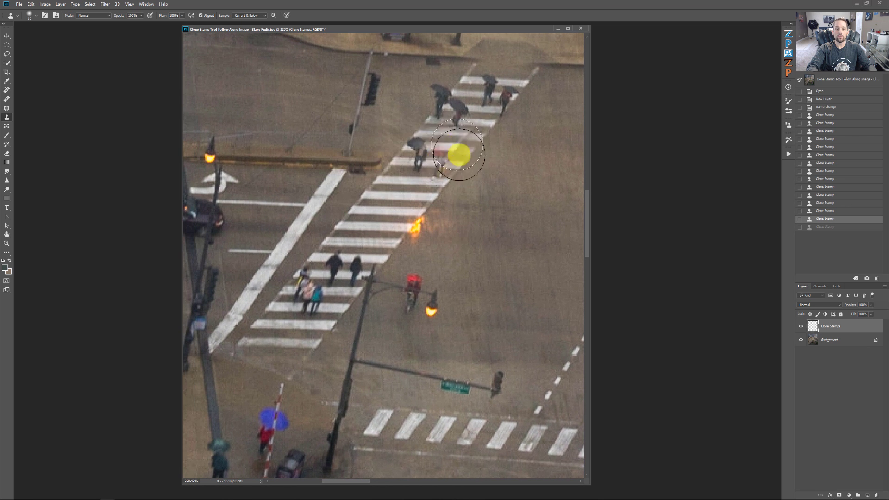
mouse_move(459, 154)
left_mouse_down()
mouse_move(441, 162)
mouse_move(434, 149)
mouse_move(429, 186)
left_mouse_up()
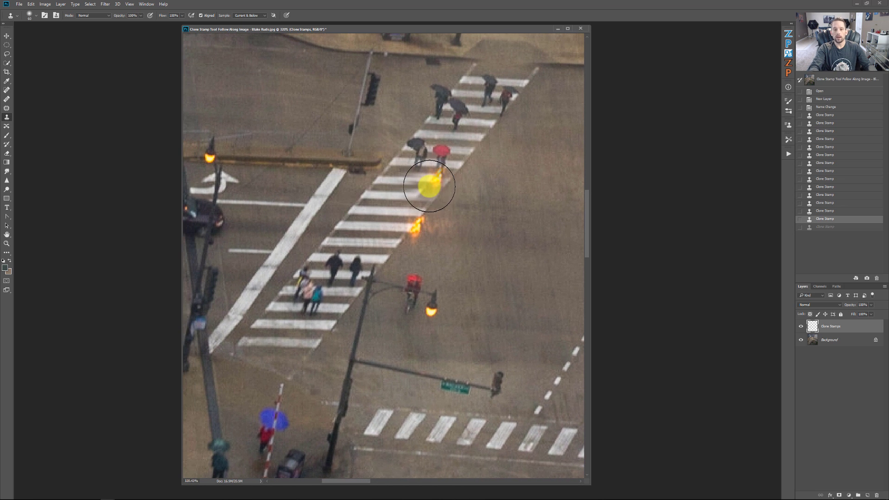
key("ctrl+z")
key("bracketleft")
key("bracketleft")
key("bracketleft")
key("bracketleft")
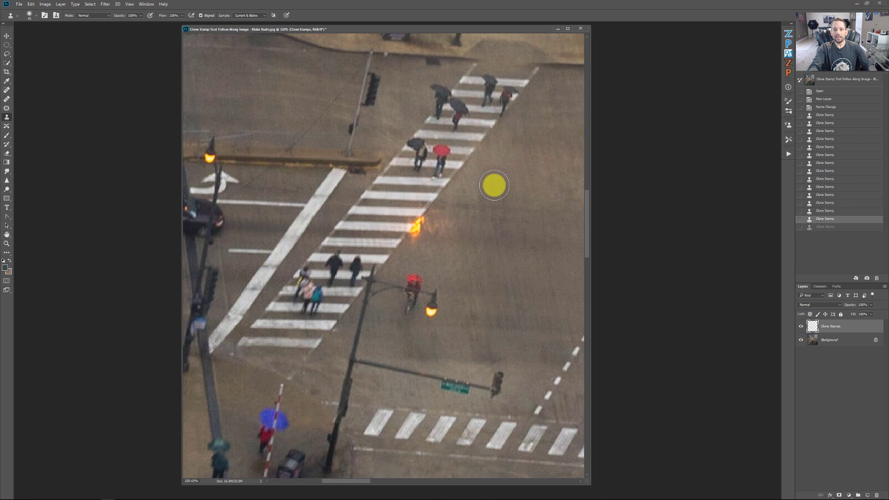
left_click(541, 163, "alt")
mouse_move(419, 144)
left_mouse_down()
mouse_move(433, 154)
mouse_move(413, 151)
mouse_move(430, 151)
mouse_move(463, 178)
mouse_move(426, 159)
mouse_move(433, 167)
left_mouse_up()
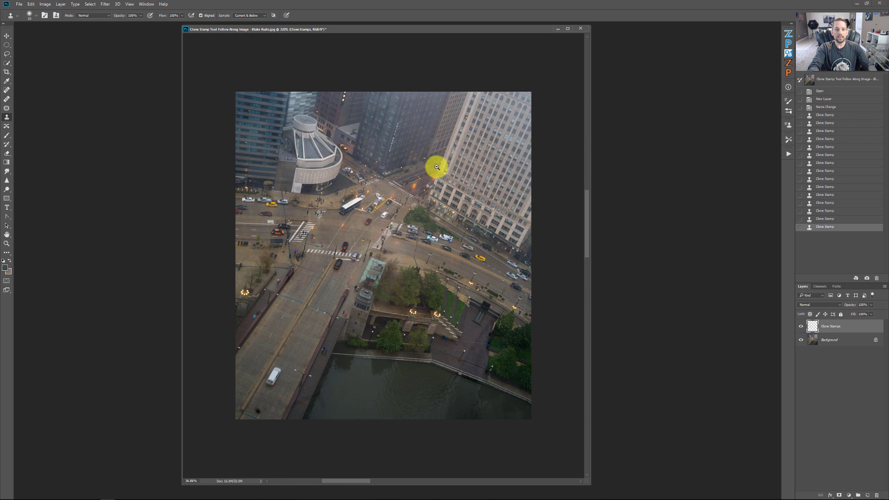
- Undo that stroke, zoom back in and clone crosswalk stripes over the walkers
right_click(319, 226)
left_click(326, 228)
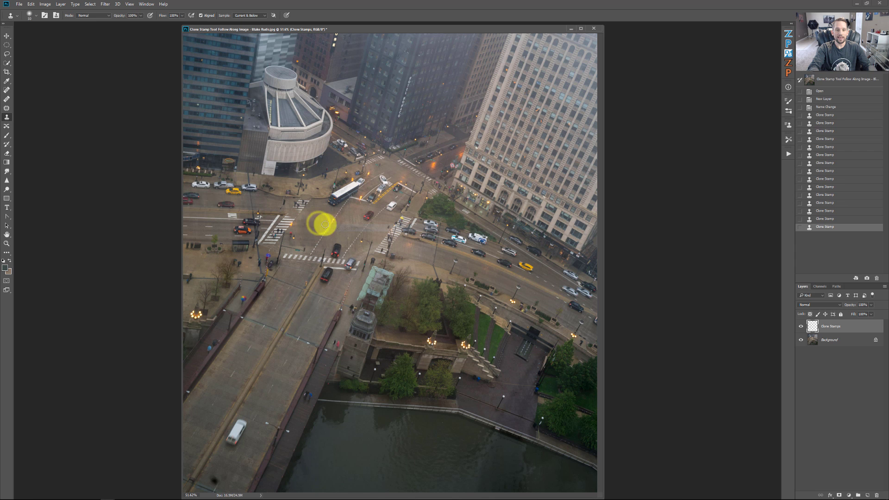
left_click(825, 218)
left_click_drag(284, 224, 331, 222)
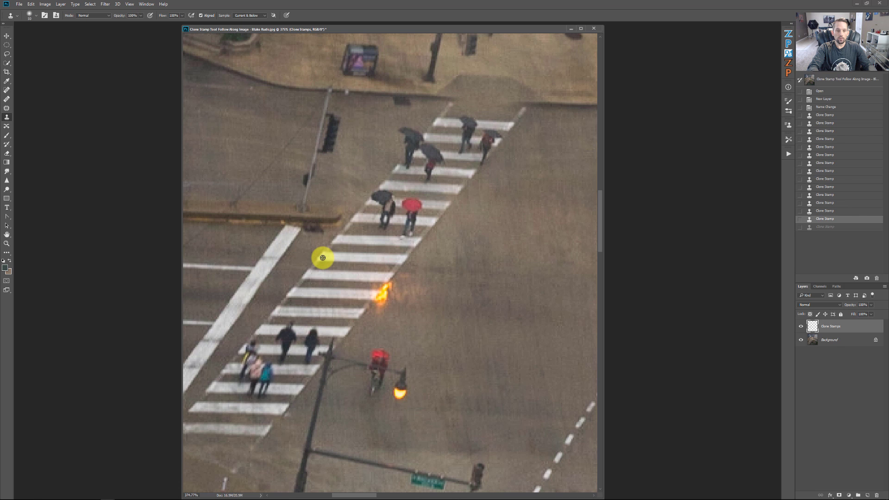
left_click(353, 223, "alt")
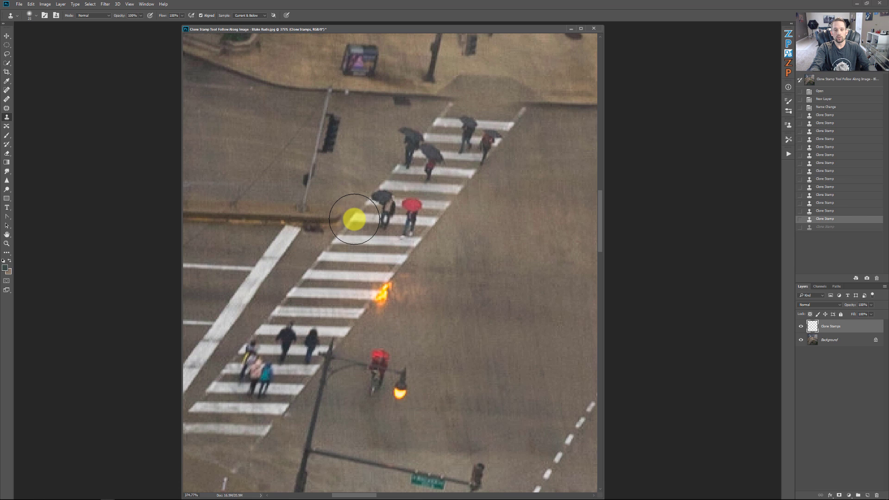
left_click_drag(354, 221, 371, 219)
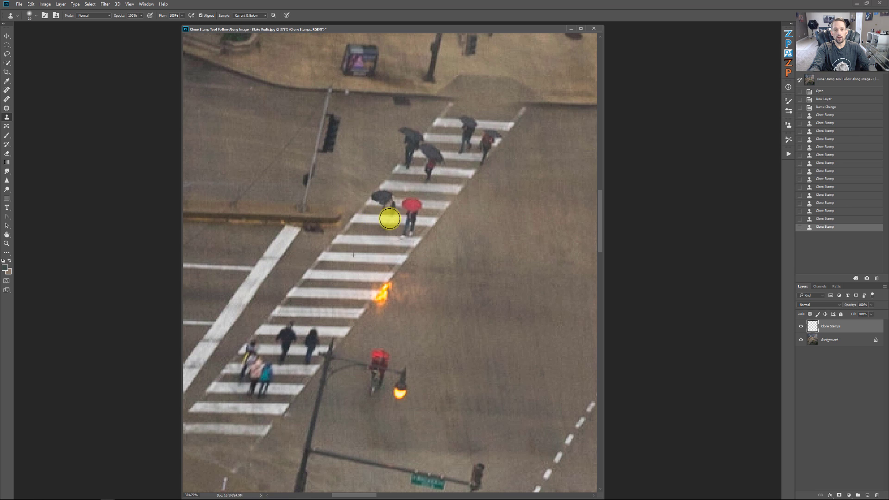
- Sample a crosswalk stripe and clone it over the red-umbrella walker and the remaining walkers
left_click(390, 219)
left_click_drag(383, 225, 391, 221)
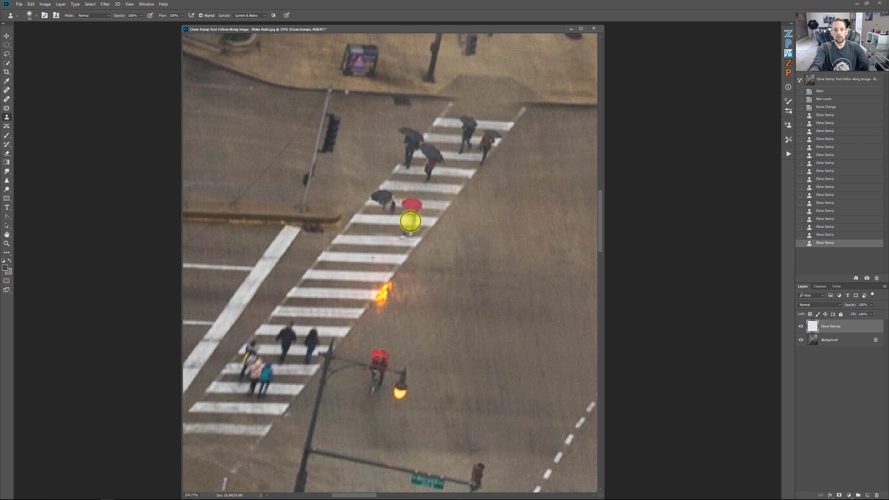
left_click(414, 221)
left_click(413, 219)
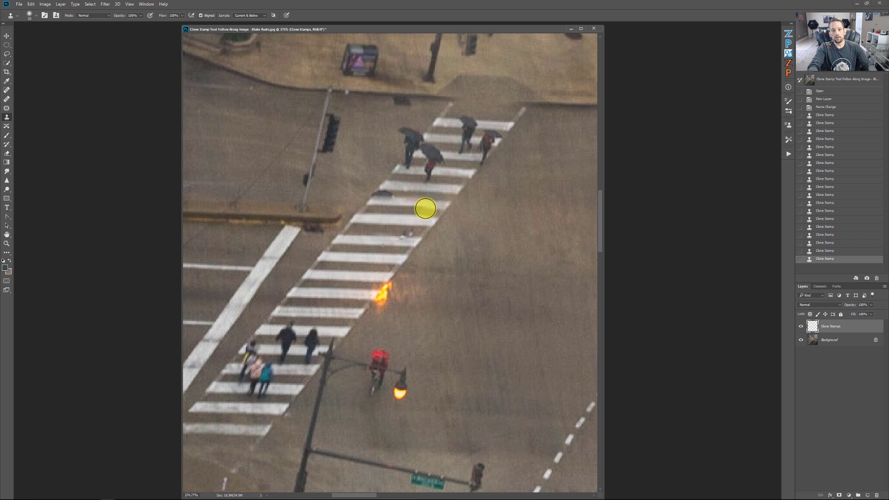
left_click(417, 214)
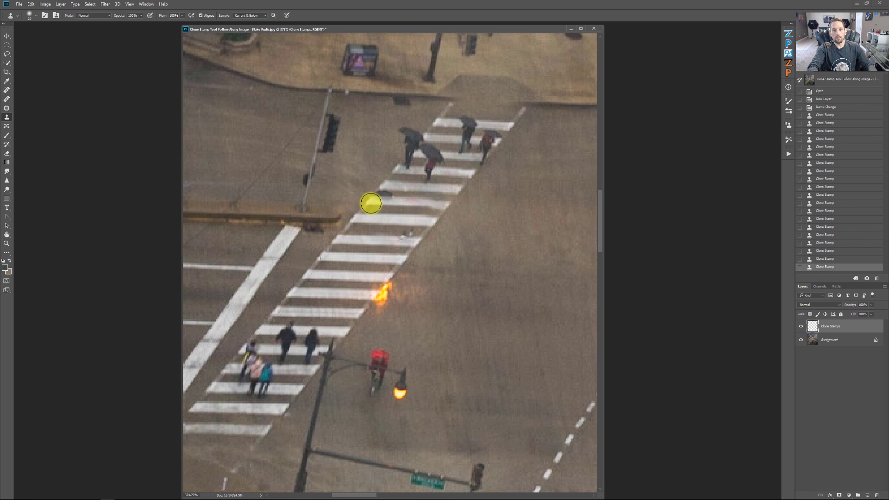
left_click_drag(371, 203, 408, 206)
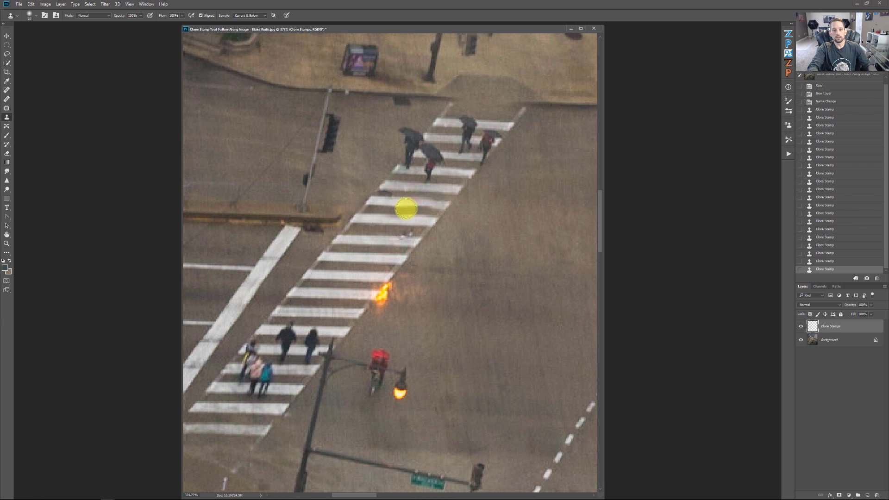
left_click_drag(436, 209, 406, 214)
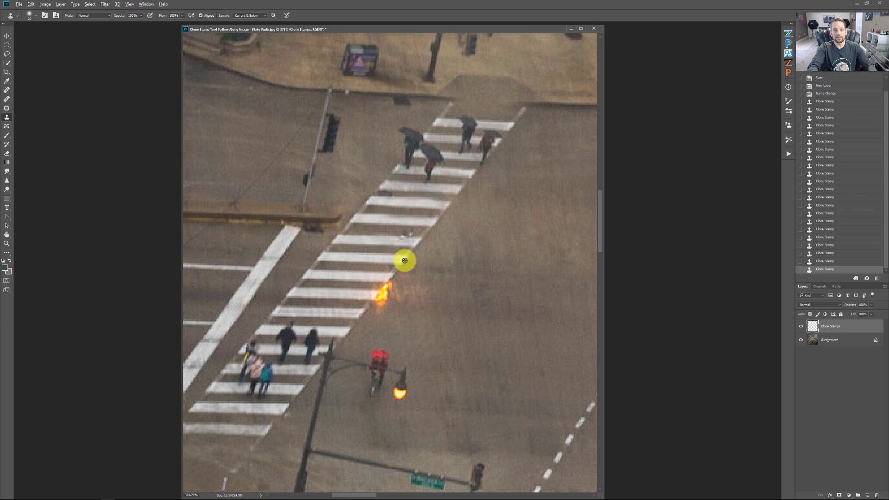
- Extend and touch up the cloned crosswalk stripes, undoing then redoing the last touch-up
left_click_drag(443, 206, 445, 204)
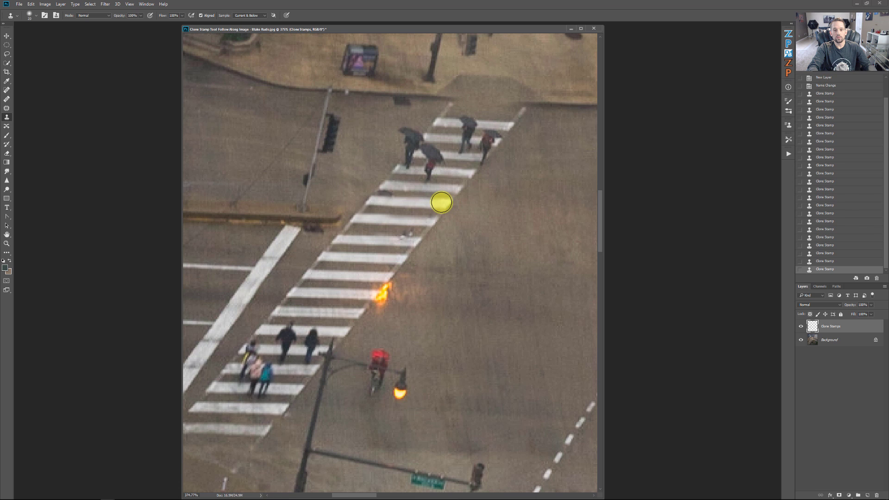
left_click_drag(440, 201, 428, 225)
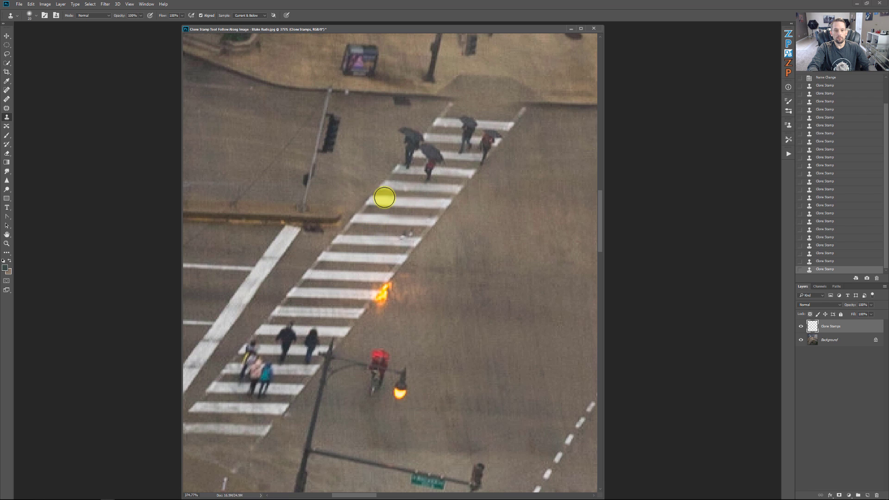
left_click(384, 197)
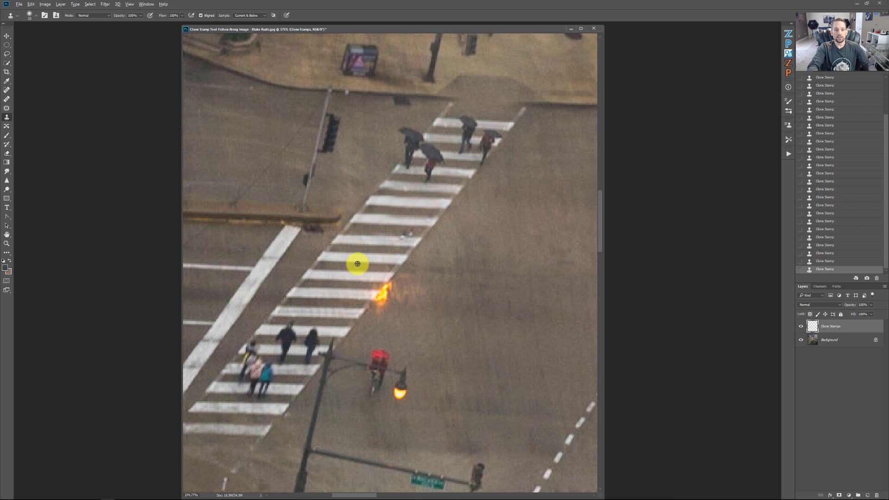
left_click(404, 239)
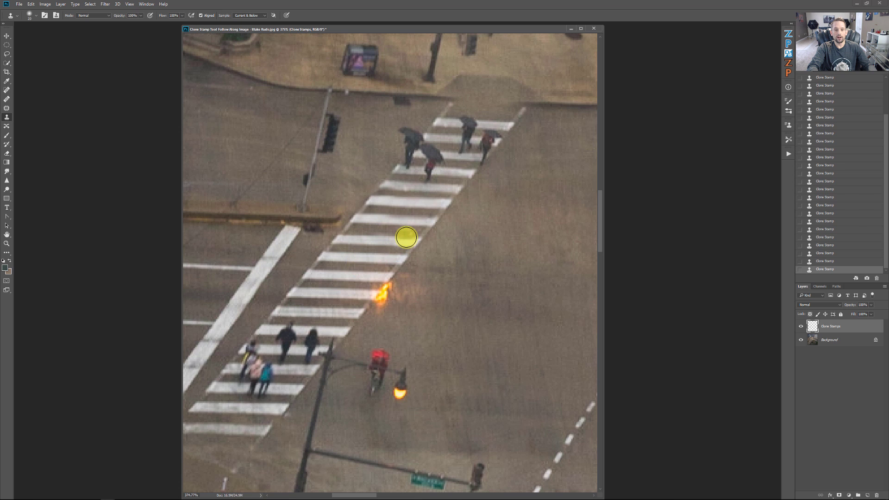
left_click(403, 250)
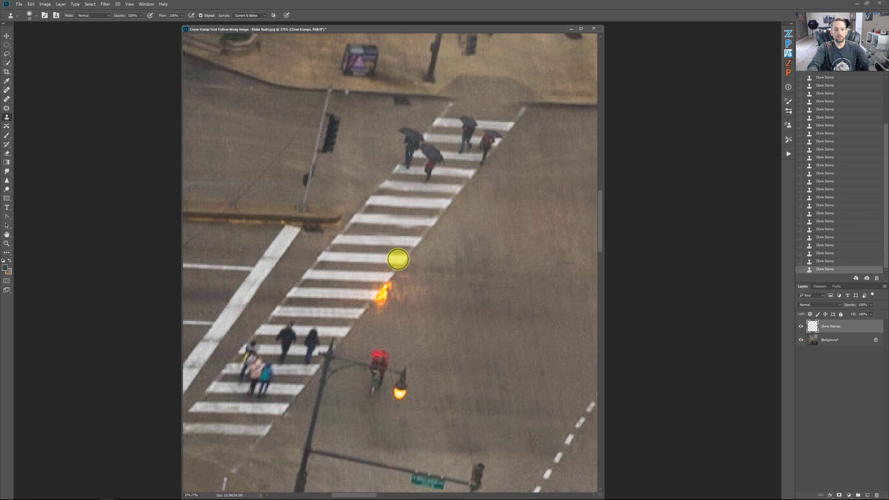
left_click(825, 260)
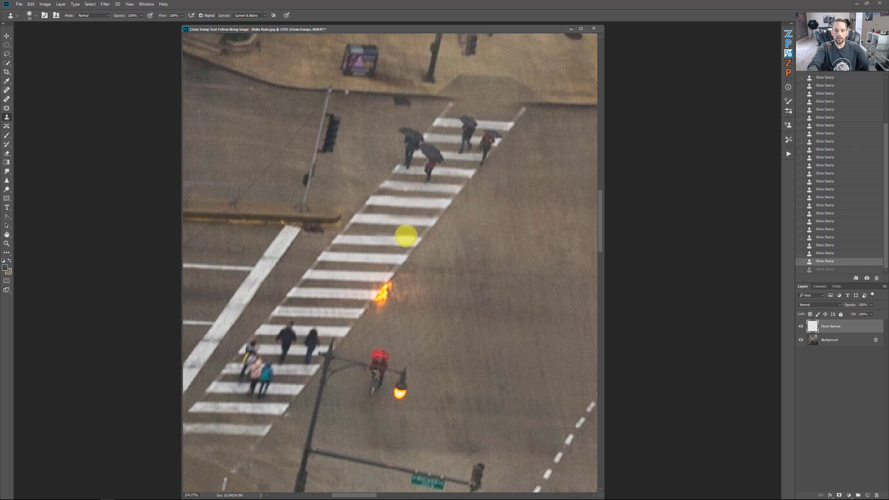
key("ctrl+shift+z")
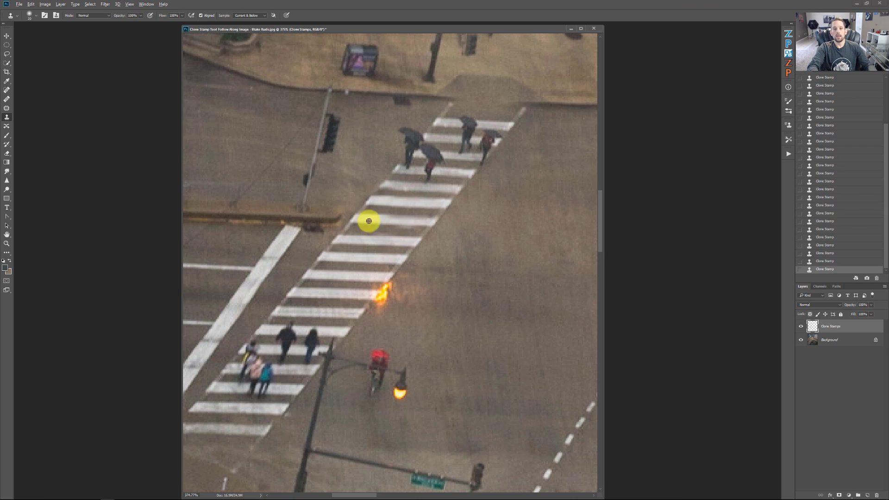
- Choose Fit on Screen from the canvas right-click menu to view the entire intersection photo
scroll(402, 230, "up", 2)
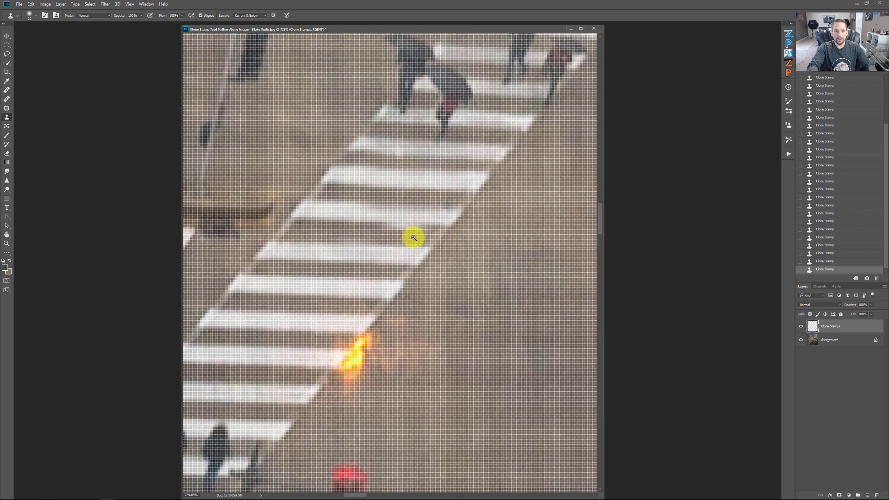
scroll(407, 234, "up", 2)
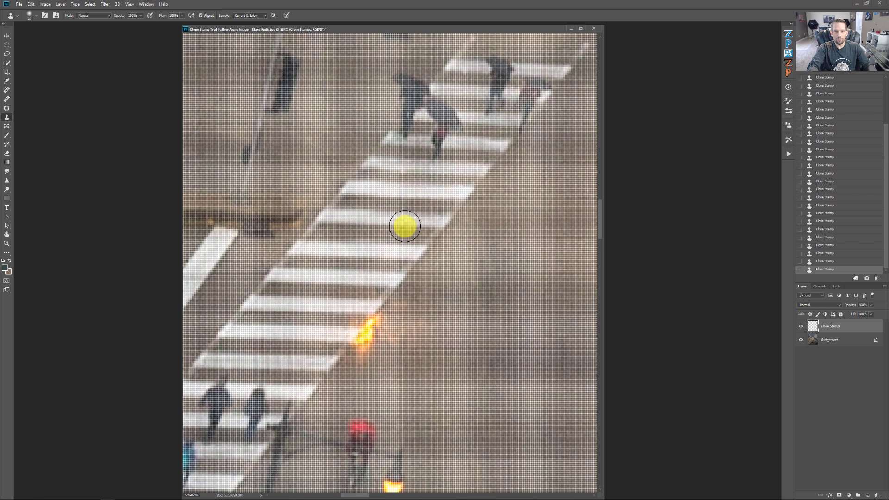
right_click(431, 235)
left_click(433, 239)
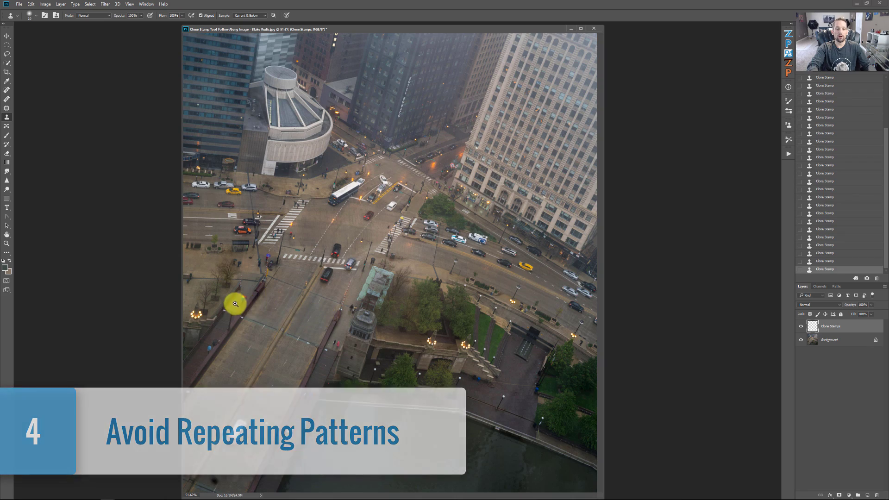
- Clone pavement over the rainbow-umbrella pedestrian on the bridge walkway, undoing a trial bench touch-up
left_click_drag(234, 304, 346, 311)
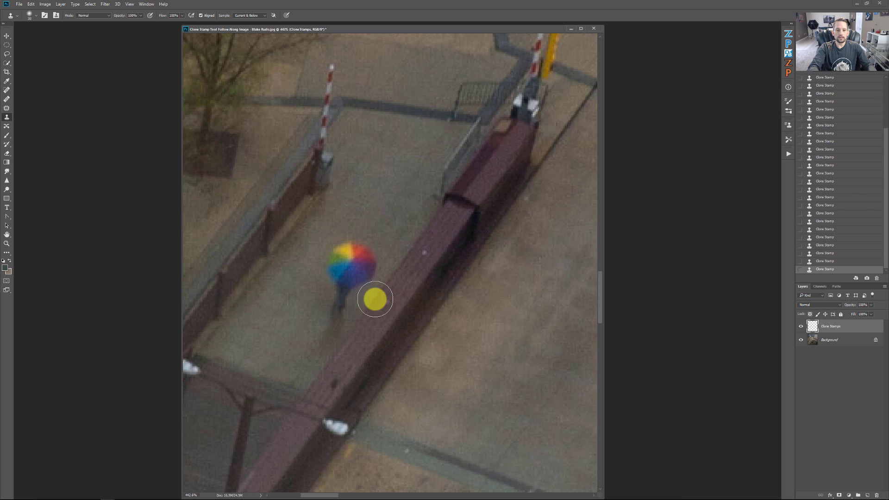
mouse_move(375, 299)
left_mouse_down()
mouse_move(359, 247)
mouse_move(363, 292)
left_mouse_up()
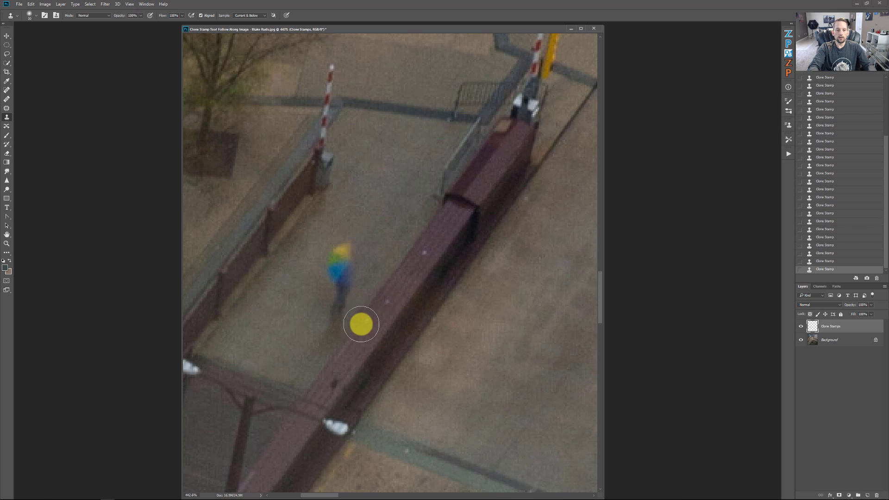
mouse_move(359, 322)
left_mouse_down()
mouse_move(349, 315)
mouse_move(341, 256)
mouse_move(324, 310)
left_mouse_up()
left_click_drag(359, 255, 323, 332)
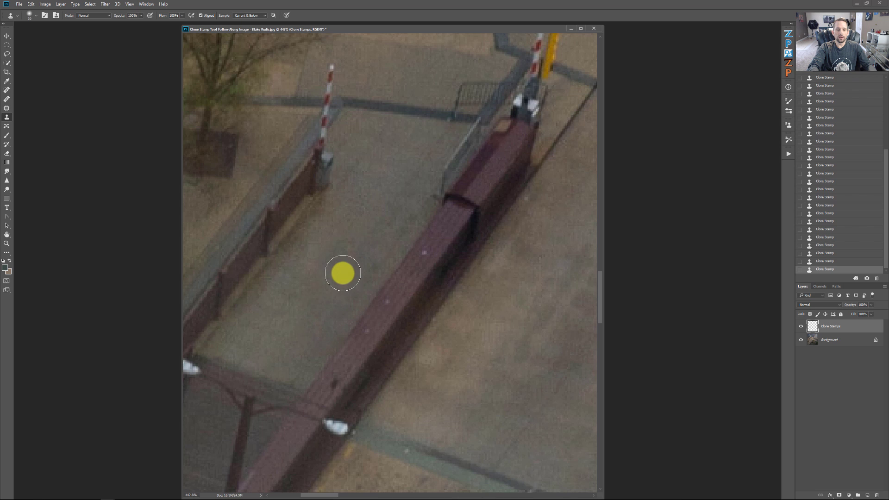
left_click(425, 252, "alt")
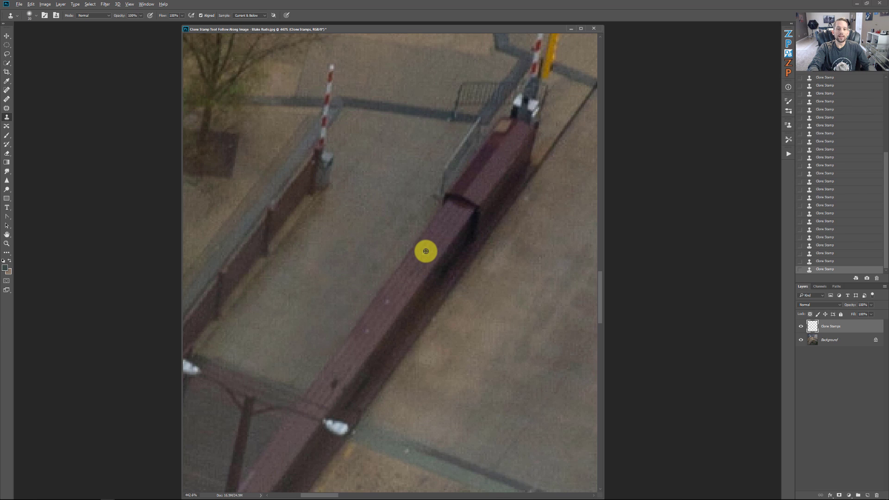
mouse_move(421, 236)
left_mouse_down()
mouse_move(378, 292)
mouse_move(361, 336)
mouse_move(396, 325)
left_mouse_up()
key("ctrl+z")
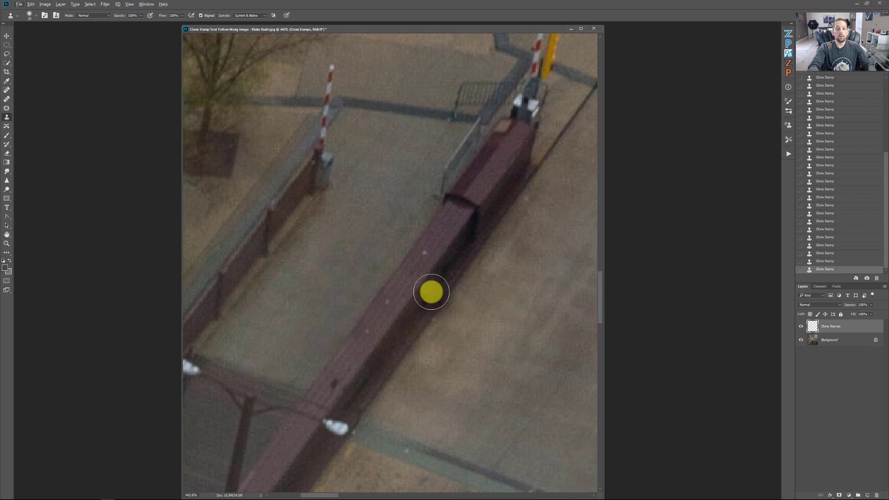
- Zoom in on the bridge bench and reduce the clone brush to about 10 px
scroll(347, 304, "down", 4)
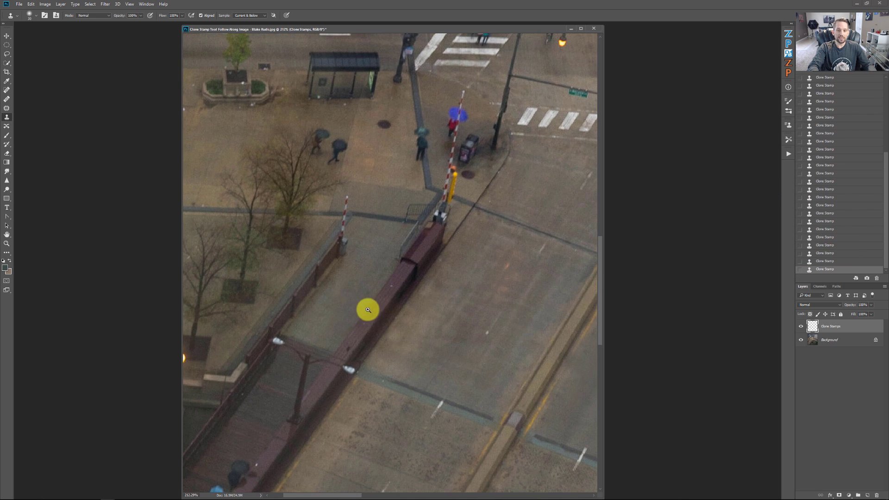
scroll(366, 309, "up", 3)
scroll(386, 320, "up", 2)
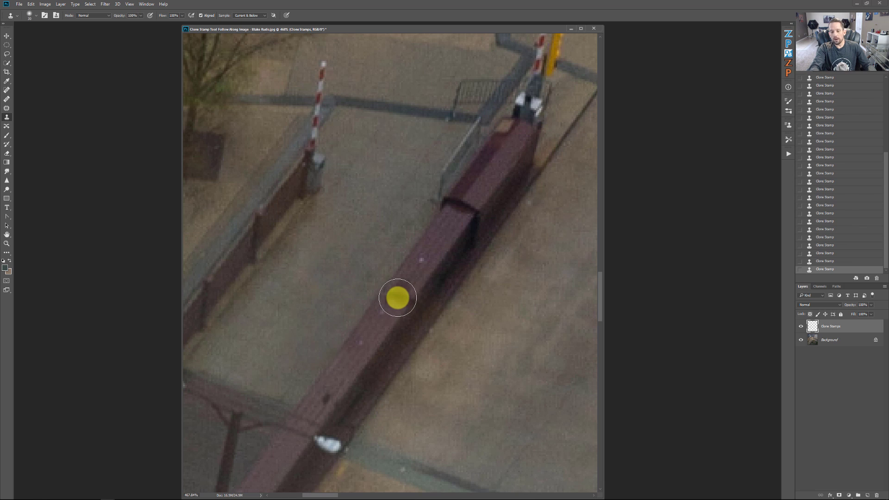
key("bracketleft")
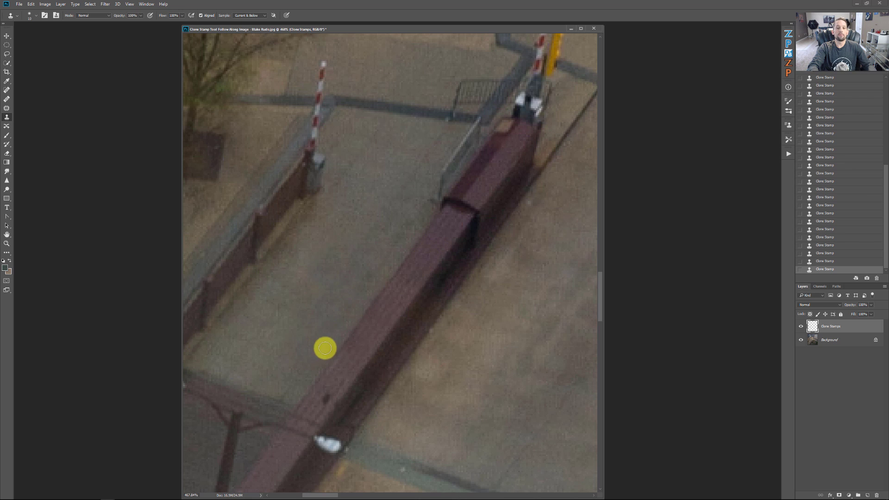
scroll(449, 333, "down", 5)
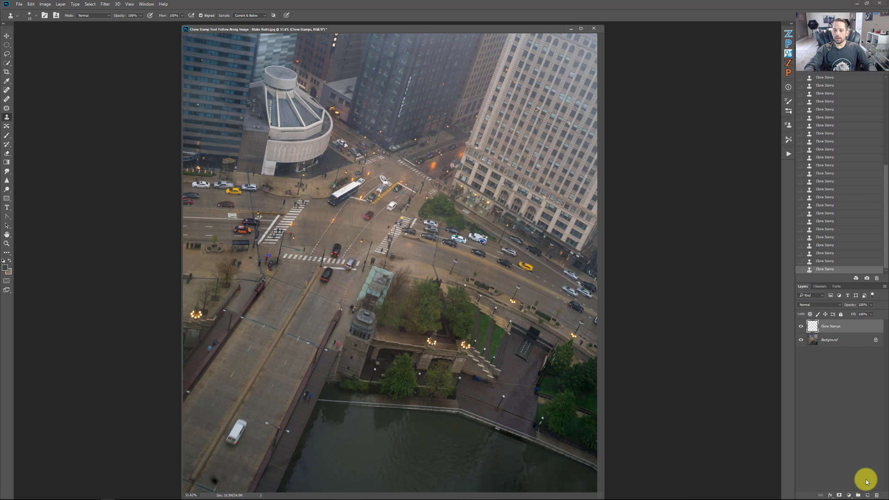
- Add the empty Light Pole layer above Clone Stamps and zoom in on the riverside light pole
left_click(867, 496)
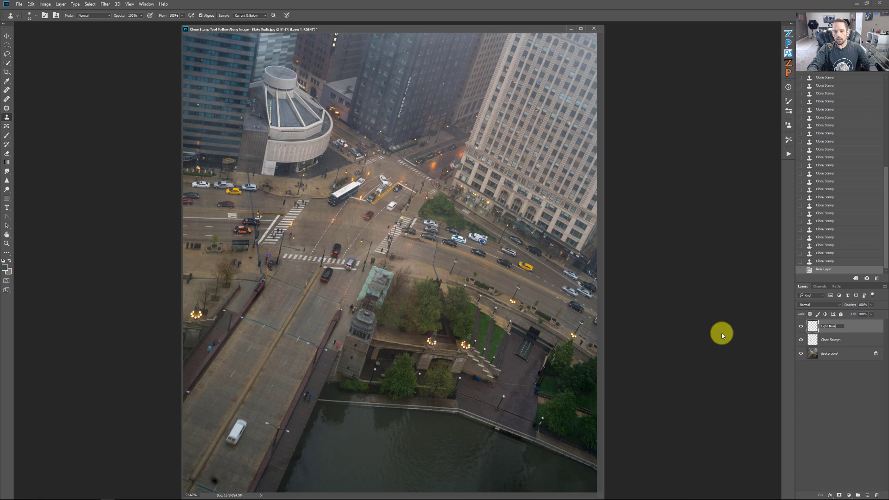
mouse_move(502, 400)
left_mouse_down()
mouse_move(556, 419)
mouse_move(441, 320)
mouse_move(383, 296)
left_mouse_up()
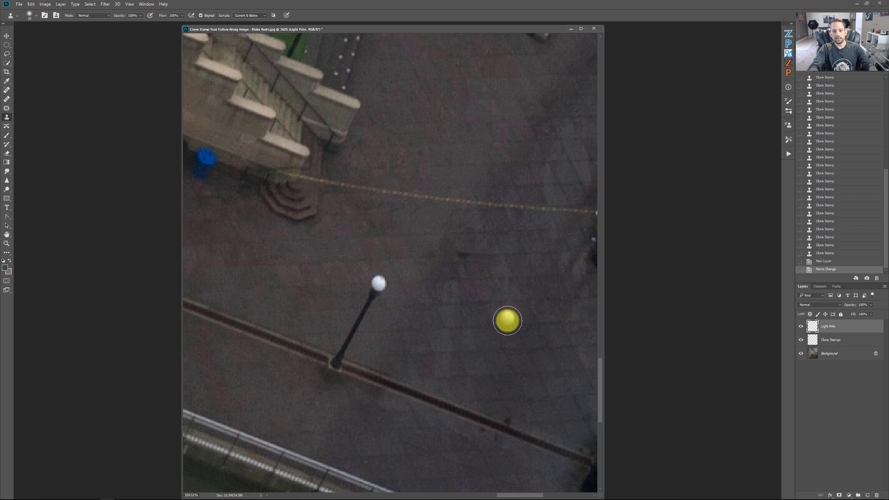
- Clone a copy of the light pole and its lamp globe, then position it along the rail beside the original
mouse_move(507, 321)
left_mouse_down()
mouse_move(461, 423)
mouse_move(451, 398)
mouse_move(476, 405)
left_mouse_up()
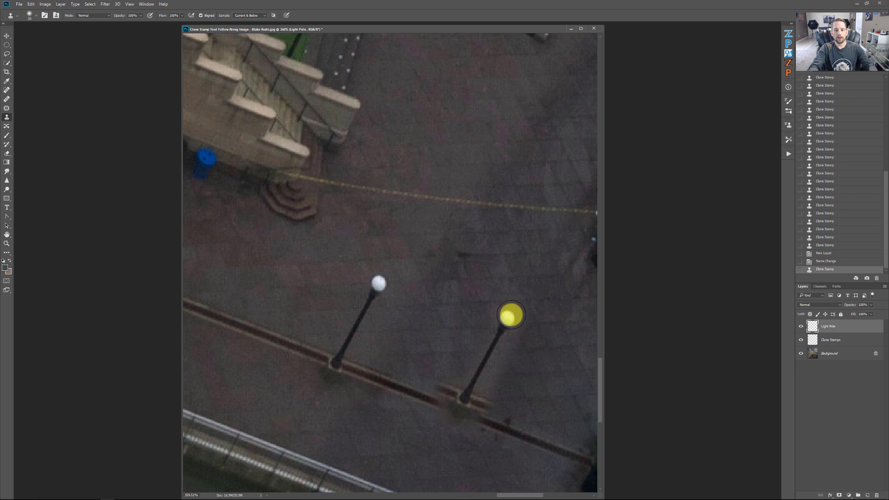
left_click(503, 326)
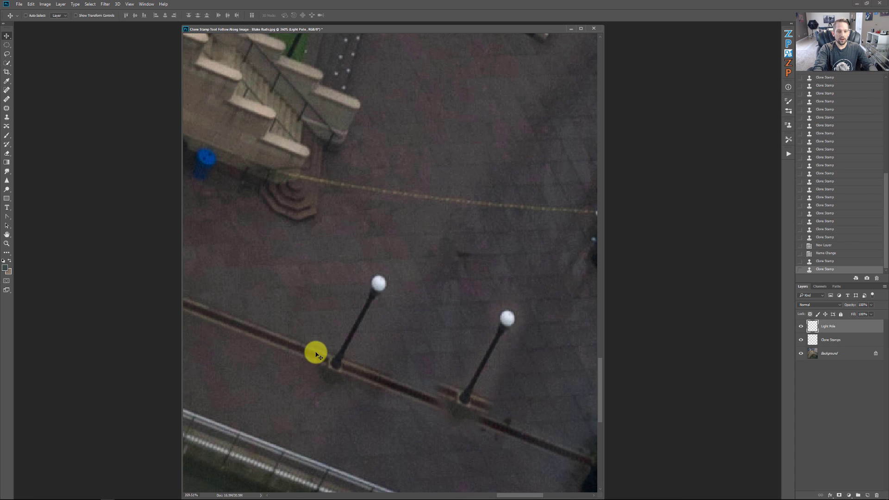
key("v")
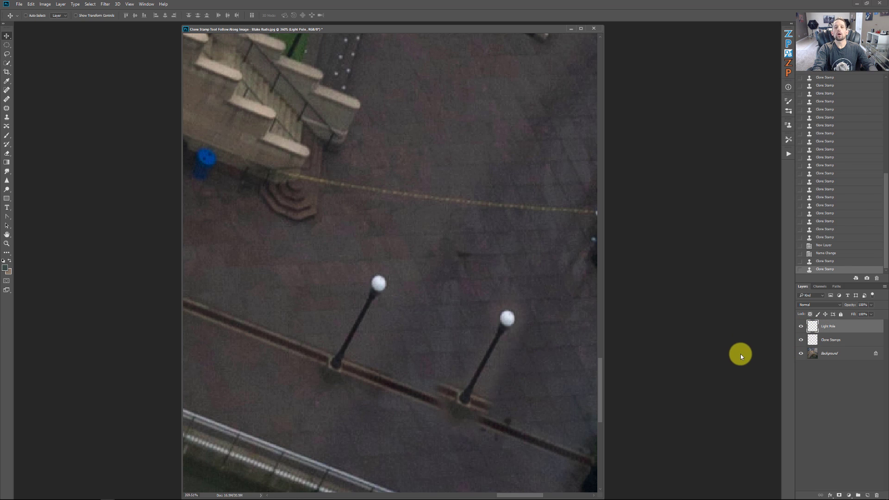
left_click_drag(506, 333, 487, 341)
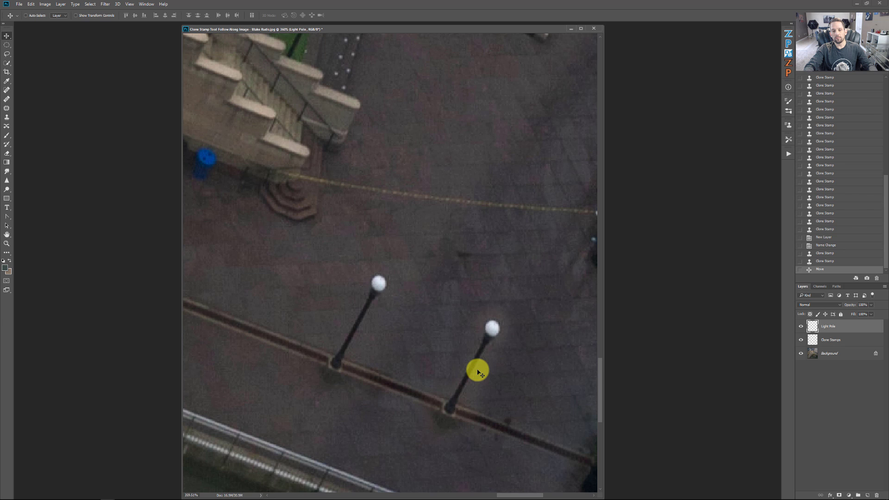
key("Down")
key("Down")
key("Down")
key("Up")
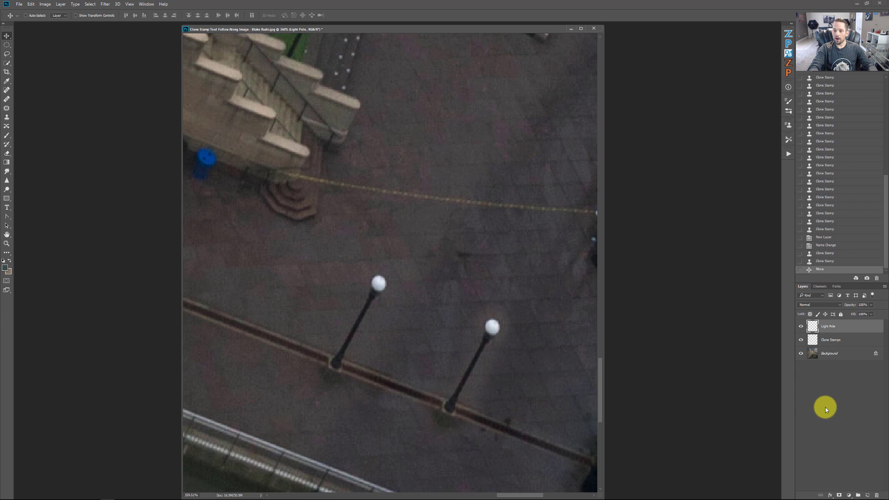
- Add a Curves 1 adjustment layer clipped to the Light Pole layer
left_click(850, 495)
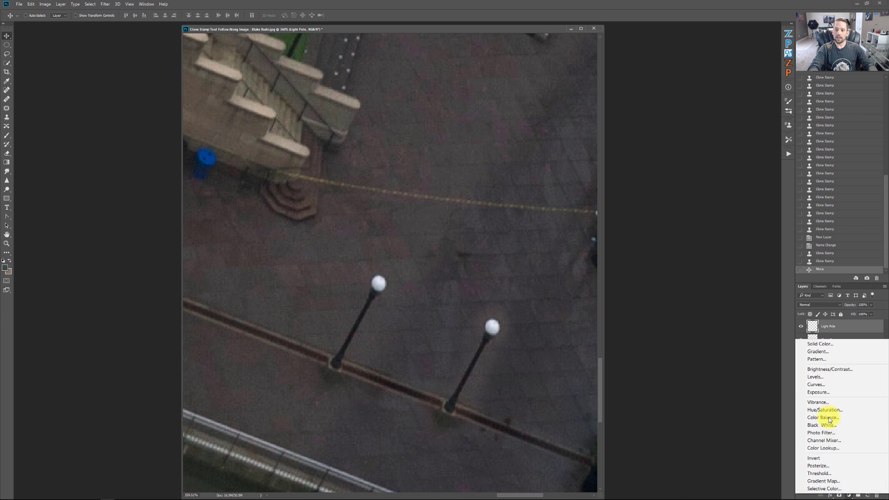
left_click(819, 385)
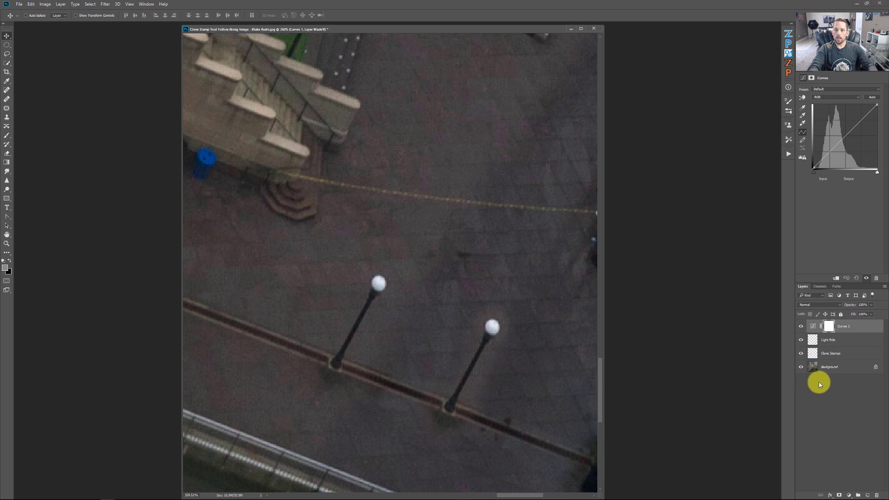
left_click(814, 331, "alt")
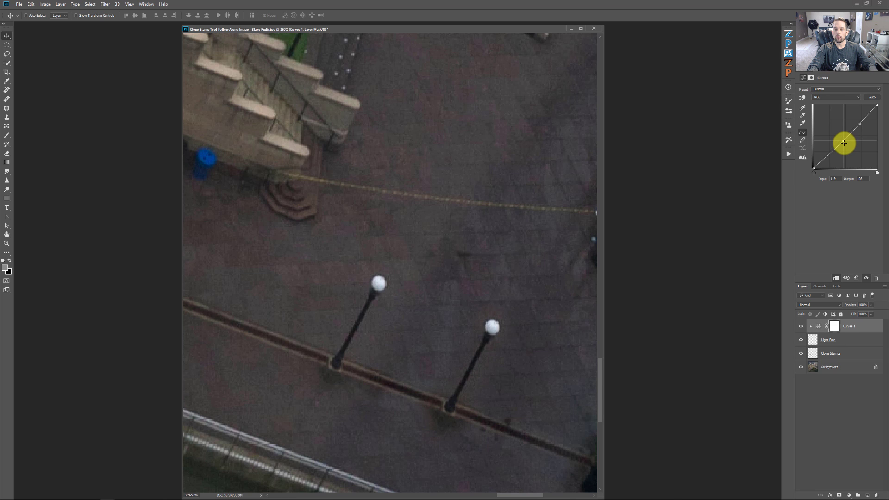
scroll(558, 344, "down", 10)
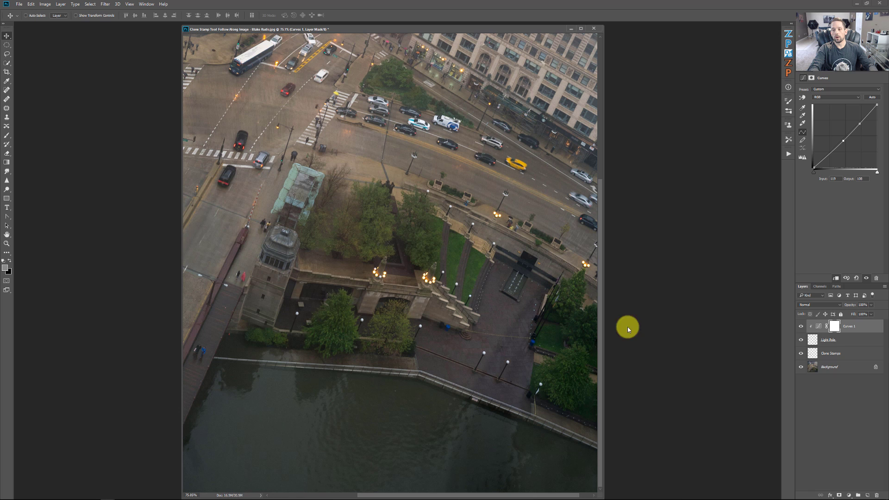